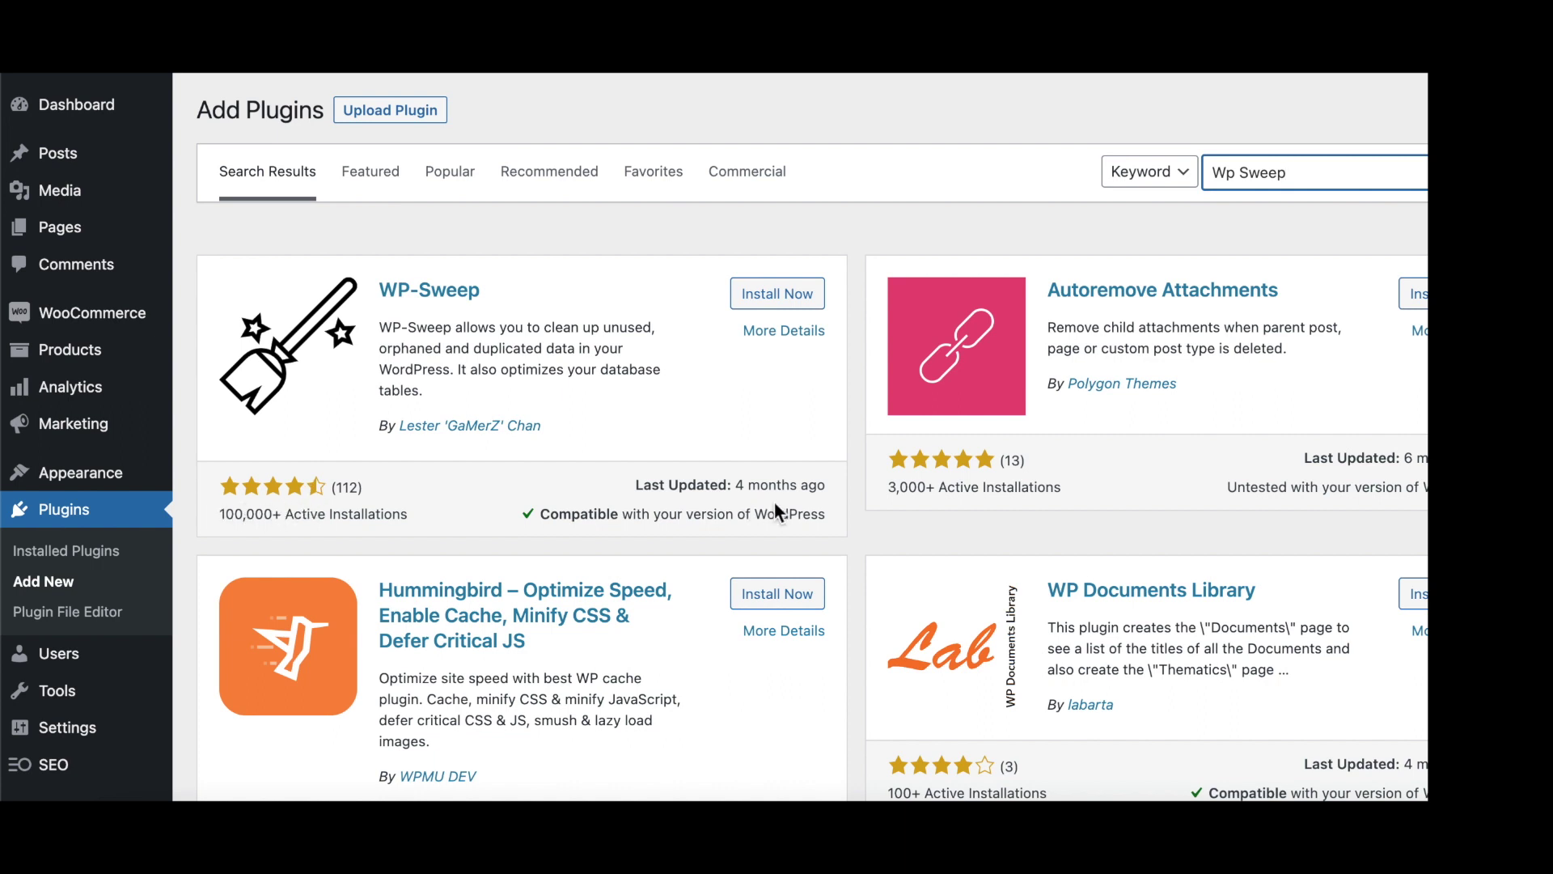
# - Install and activate the WP-Sweep plugin from the plugin search results
pyautogui.click(788, 299)
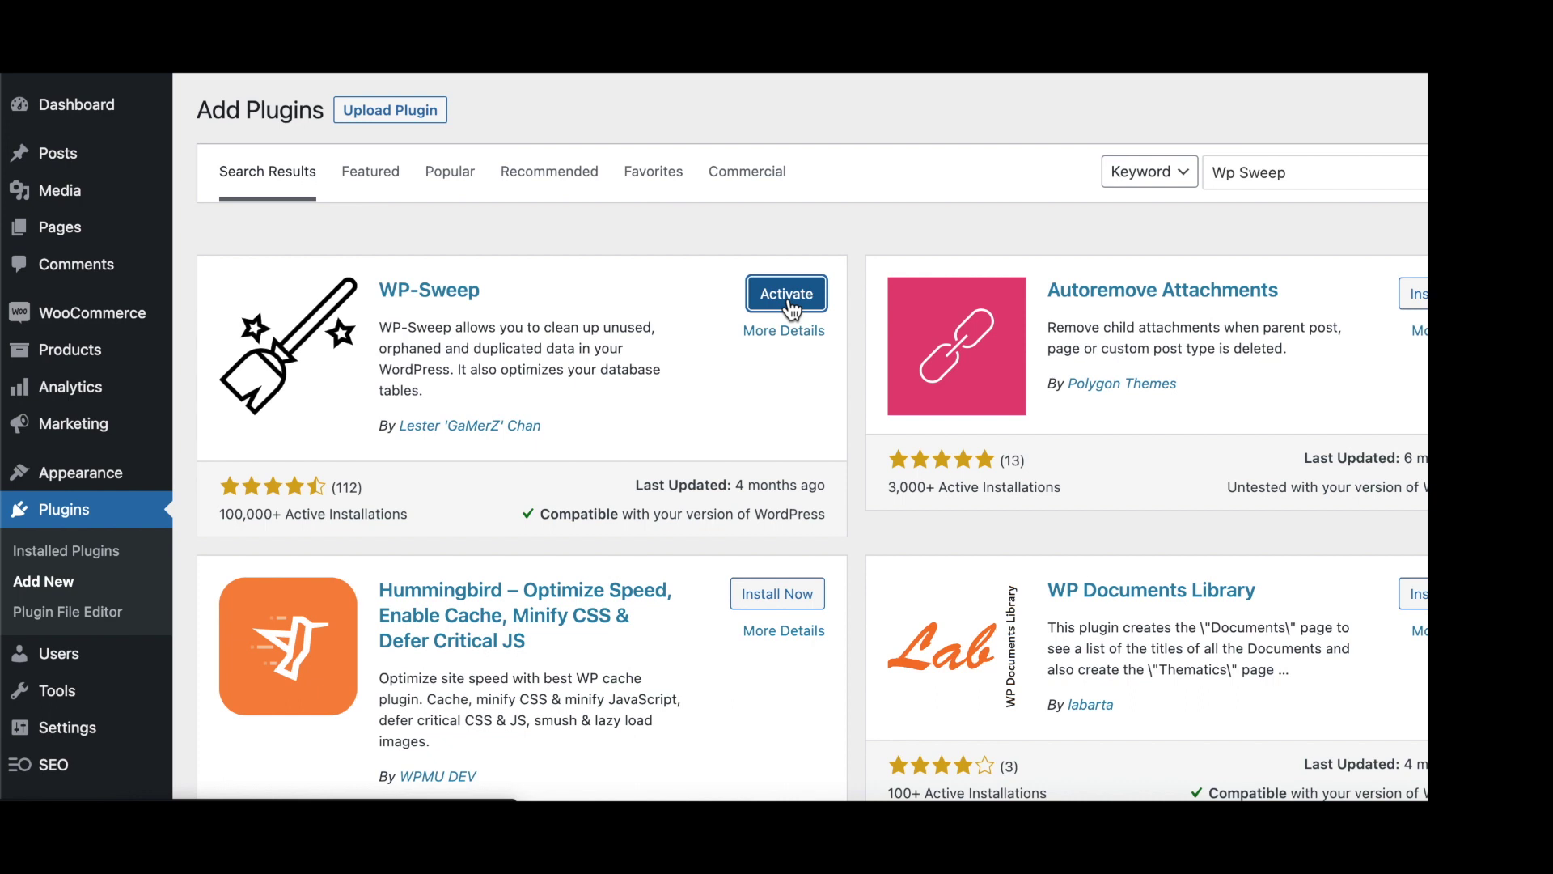
pyautogui.click(789, 303)
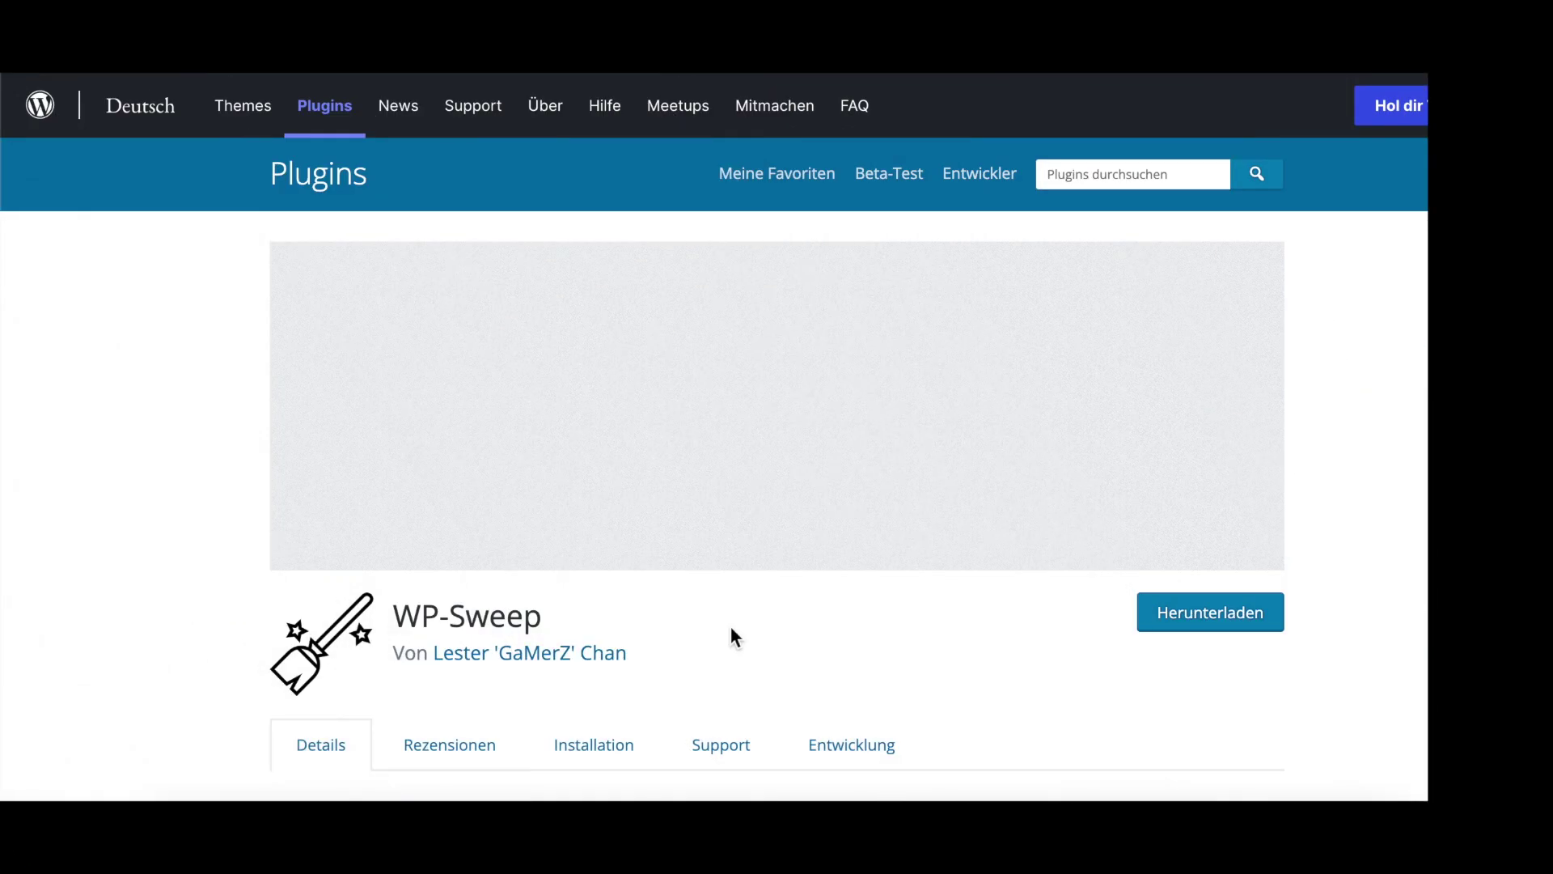
# - Read the list of data types that WP-Sweep cleans up on its WordPress.org plugin page
pyautogui.scroll(-8, 731, 629)
pyautogui.scroll(-2, 731, 625)
pyautogui.scroll(-1, 731, 626)
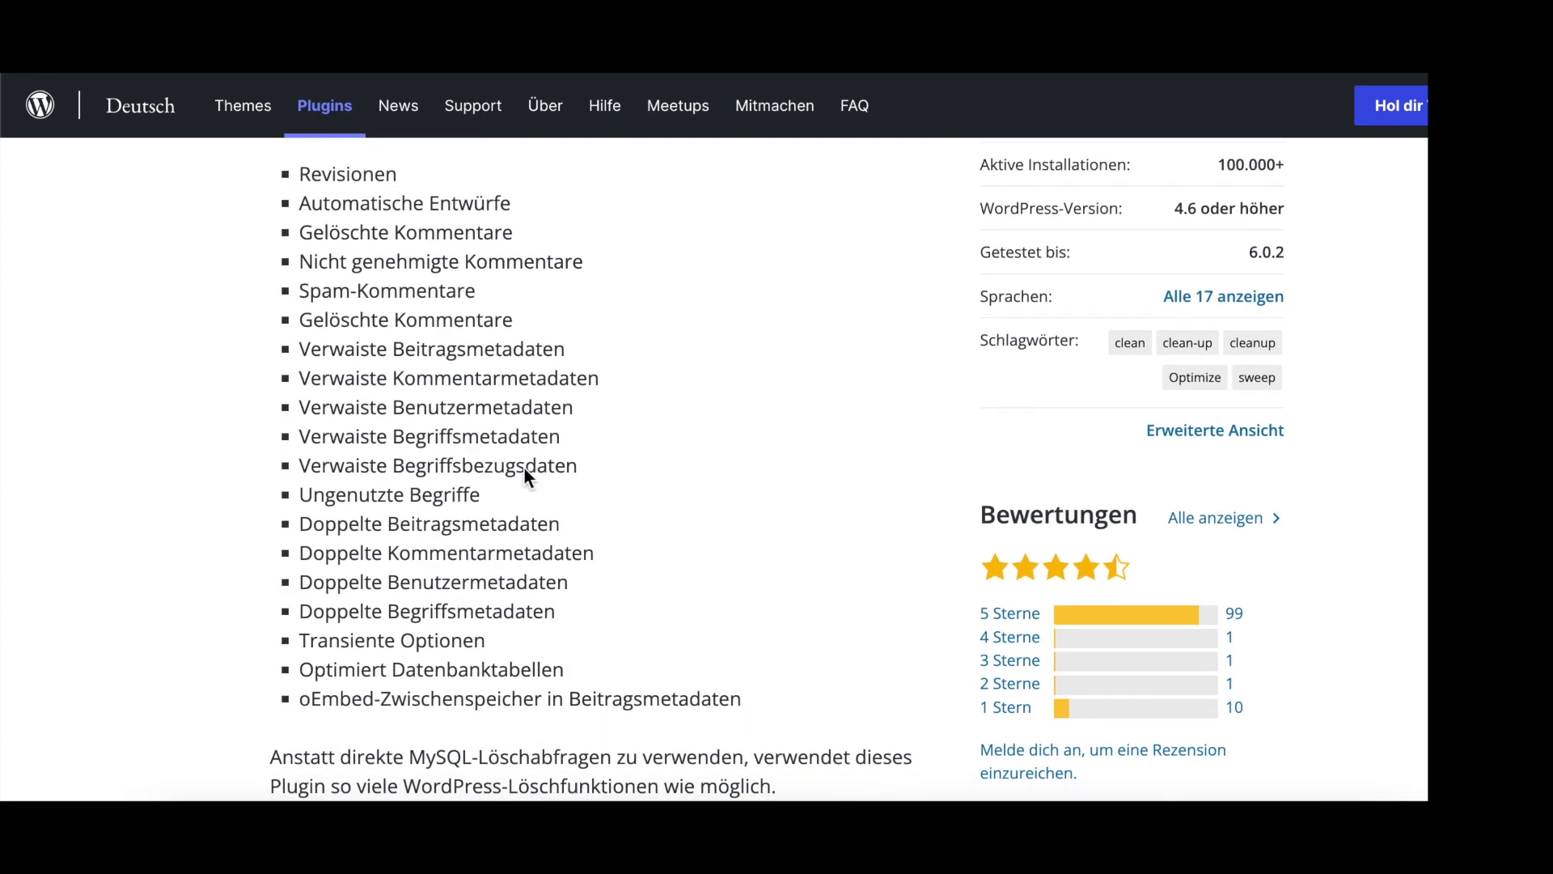
pyautogui.scroll(2, 305, 177)
pyautogui.moveTo(261, 154); pyautogui.dragTo(787, 779)
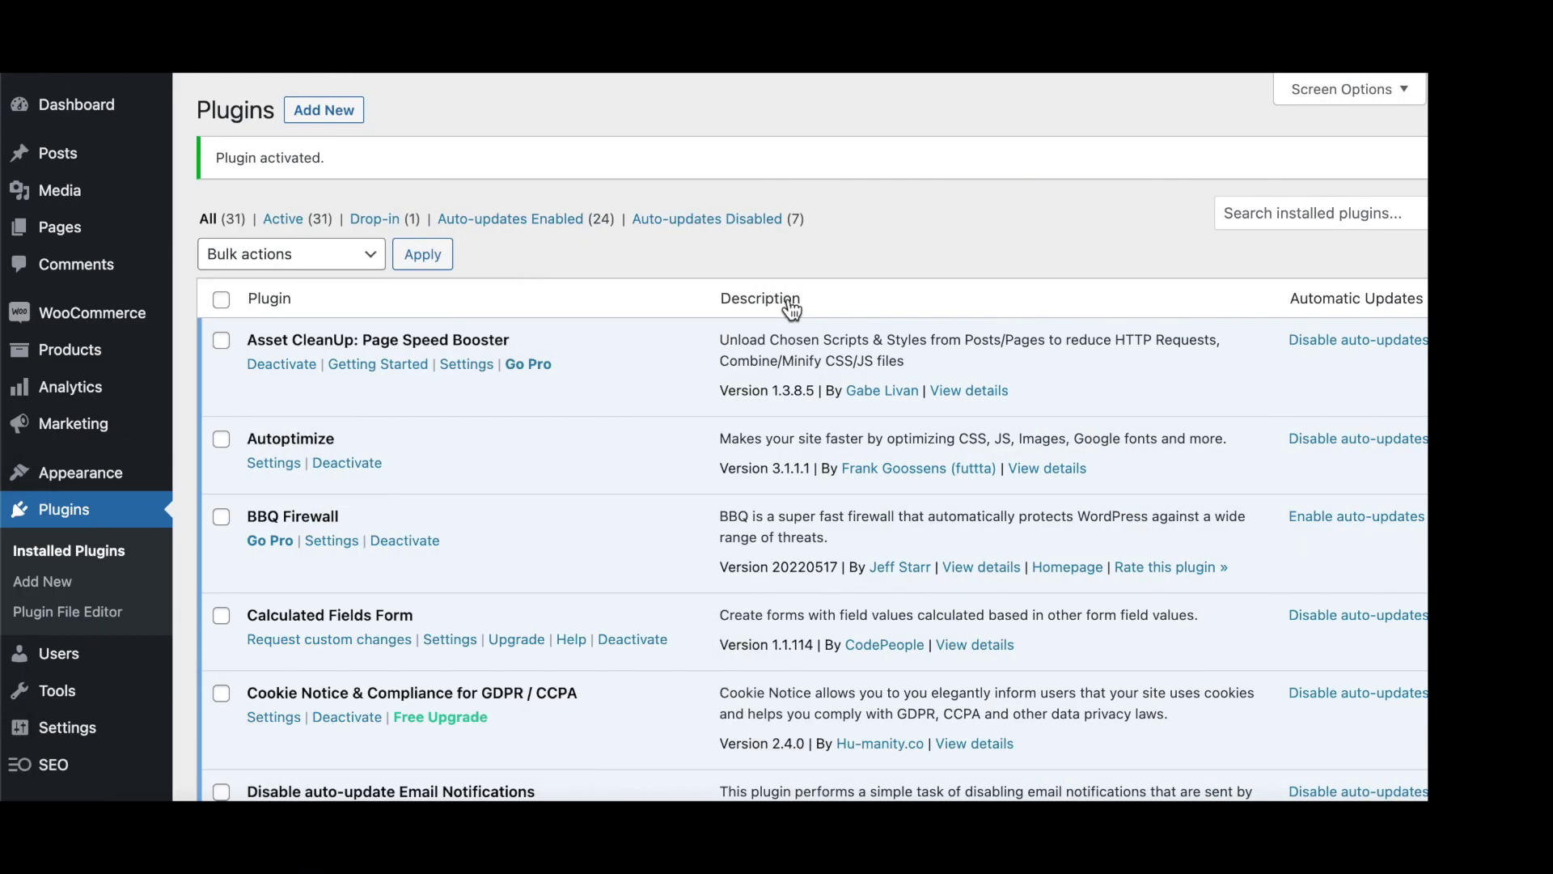
# - Open the site's WP-Sweep cleanup page
pyautogui.moveTo(70, 690)
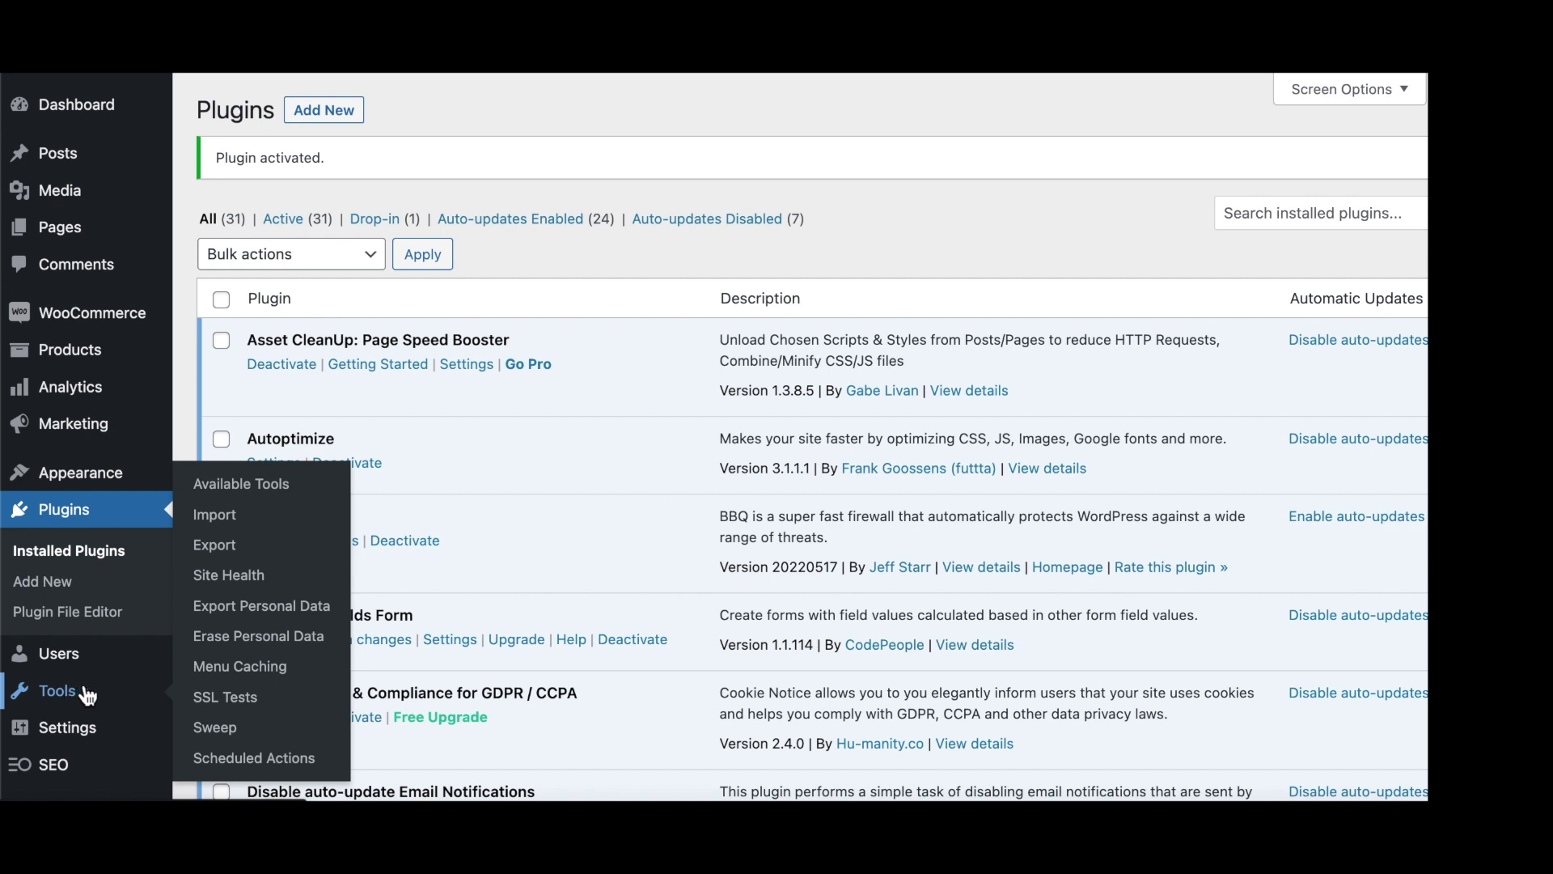
pyautogui.click(215, 728)
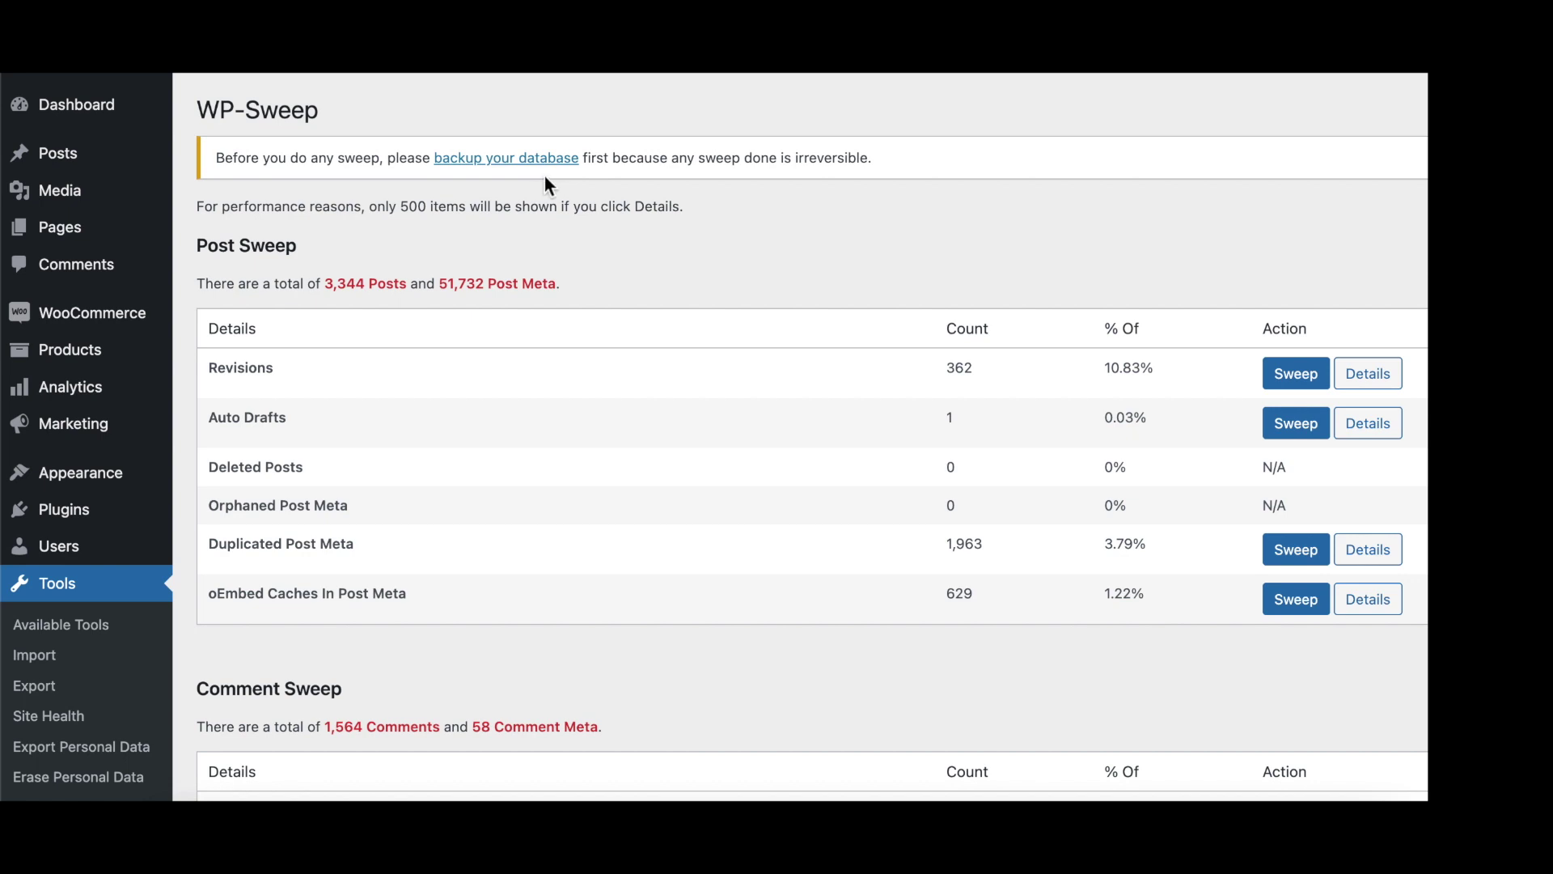
pyautogui.moveTo(75, 170)
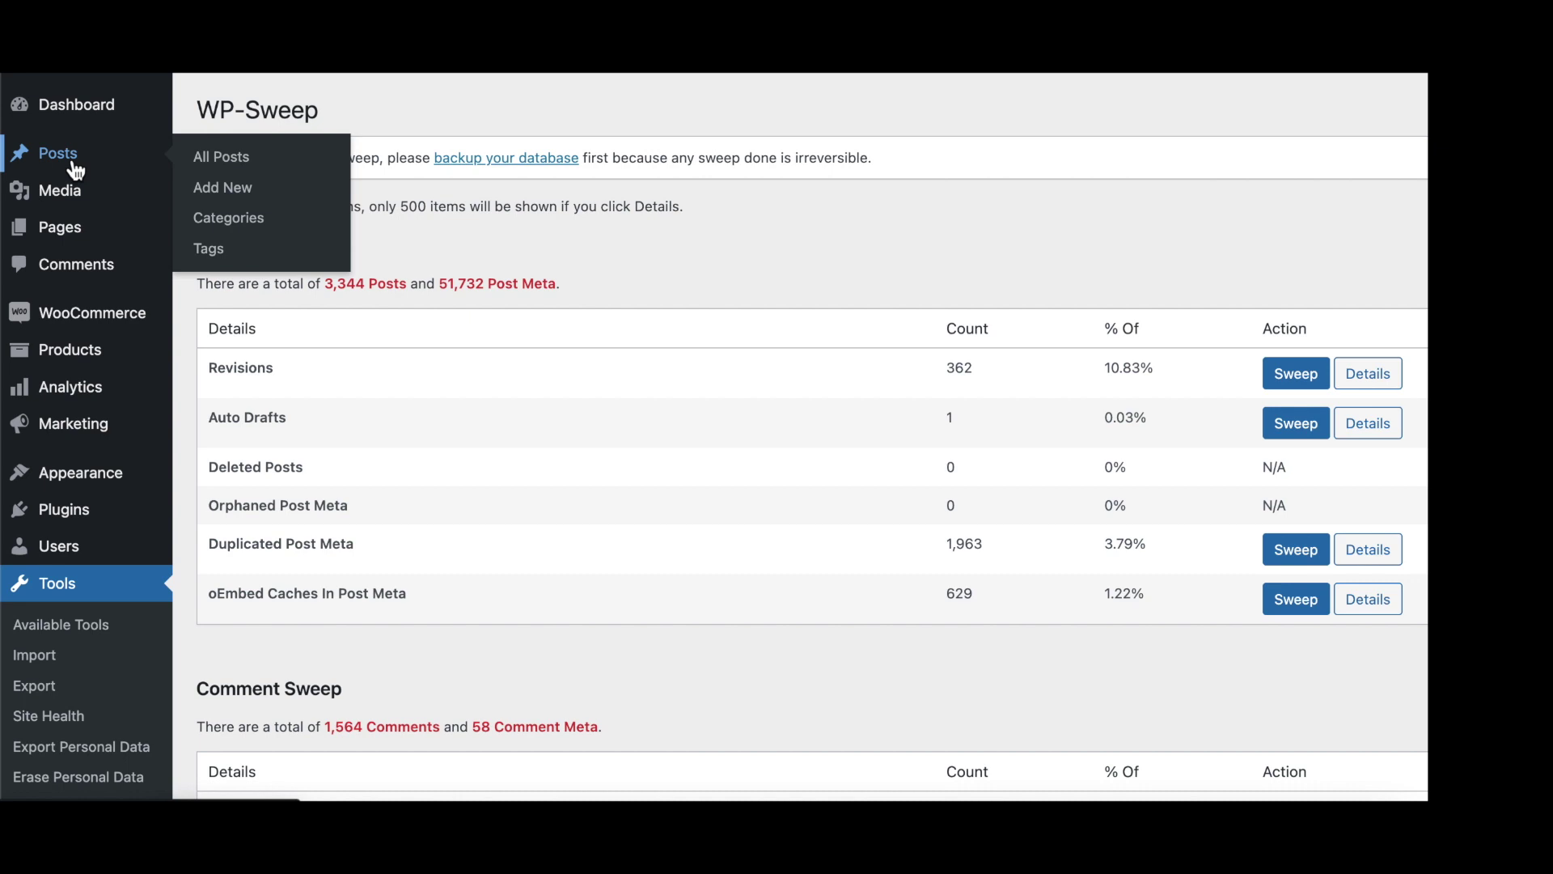
pyautogui.moveTo(87, 234)
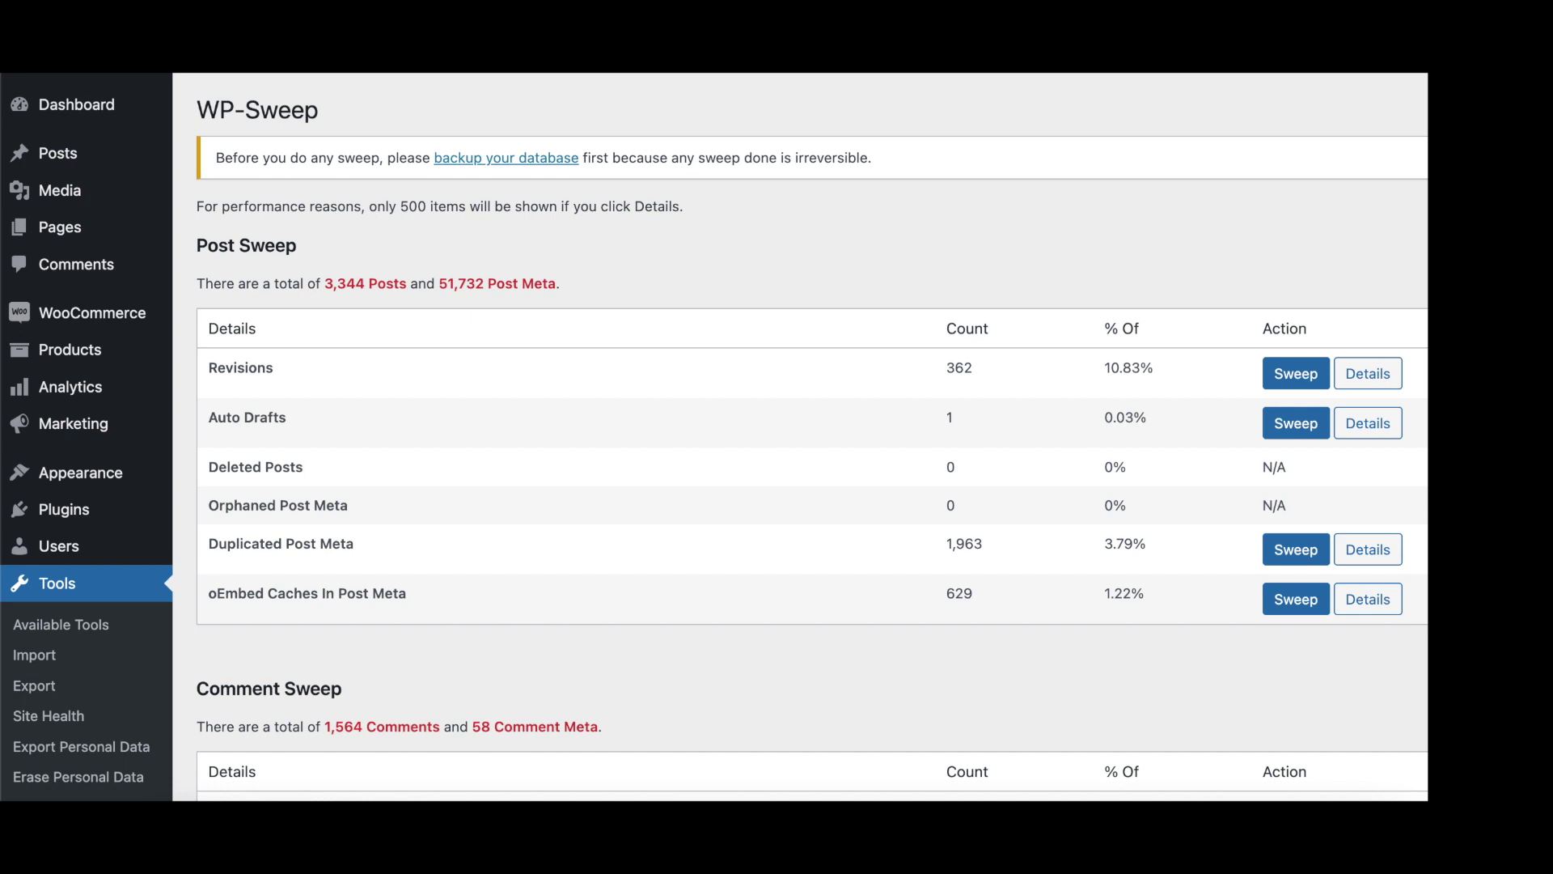
# - Look over the full WP-Sweep page from Post Sweep down to the Sweep All section
pyautogui.scroll(-3, 800, 436)
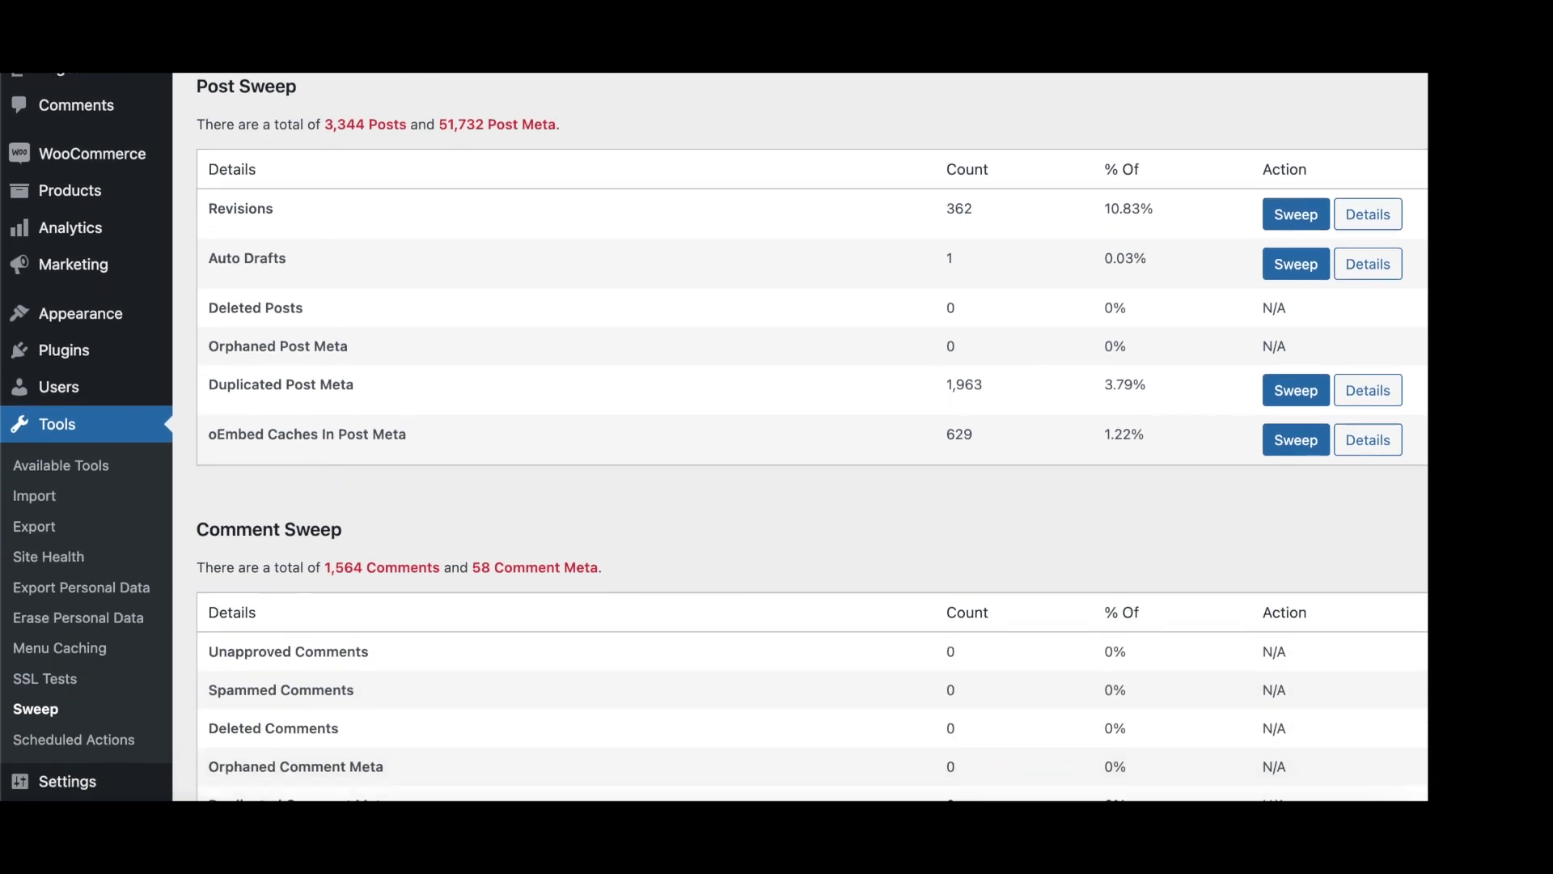
pyautogui.scroll(-10, 800, 437)
pyautogui.scroll(-10, 800, 436)
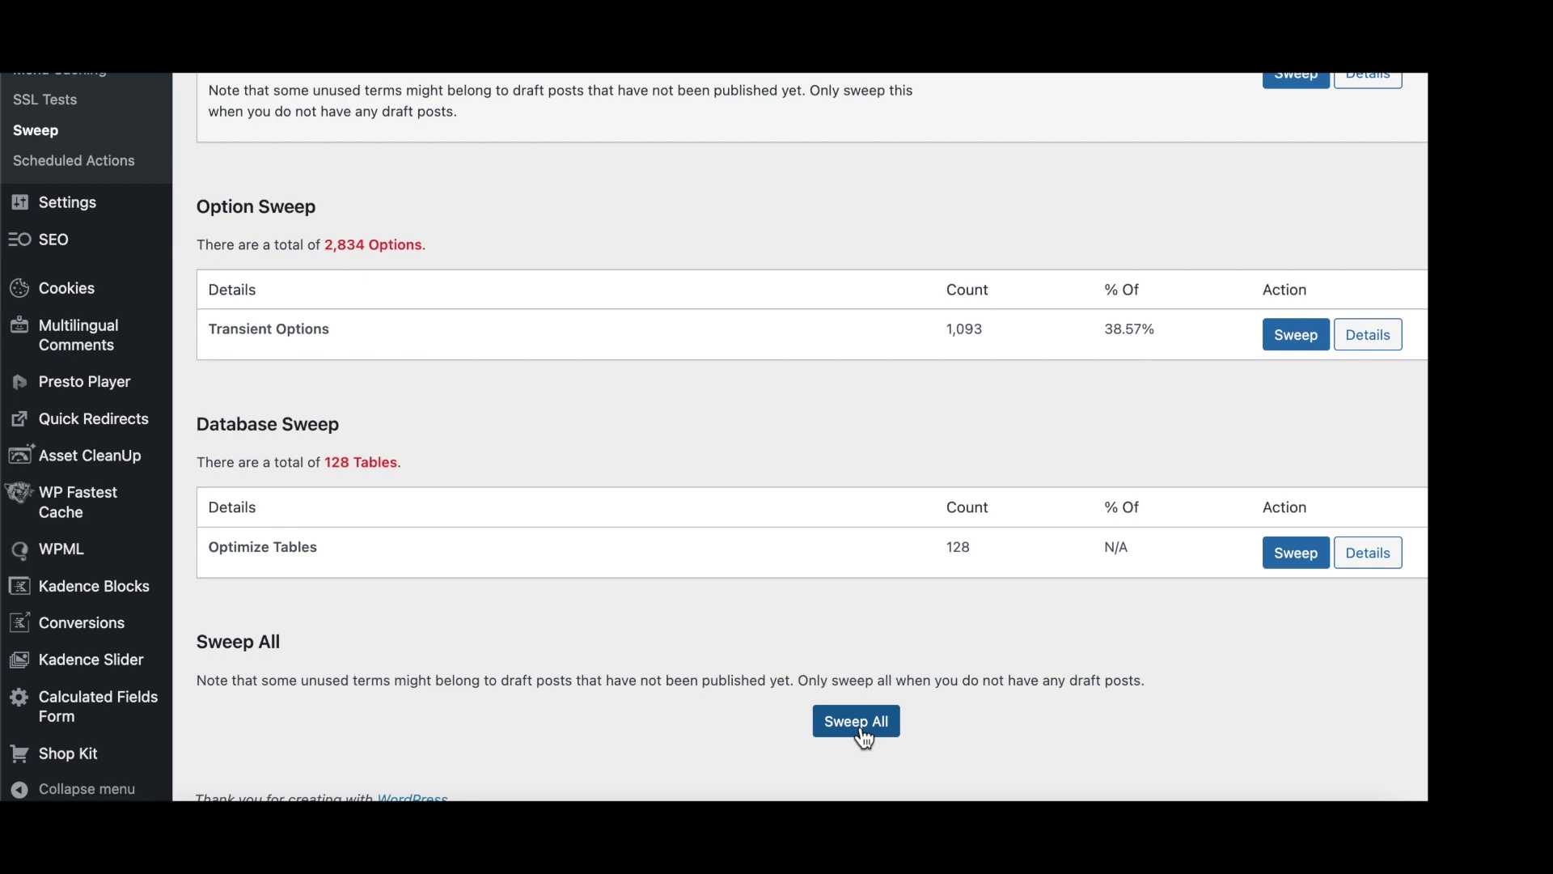
pyautogui.scroll(15, 801, 437)
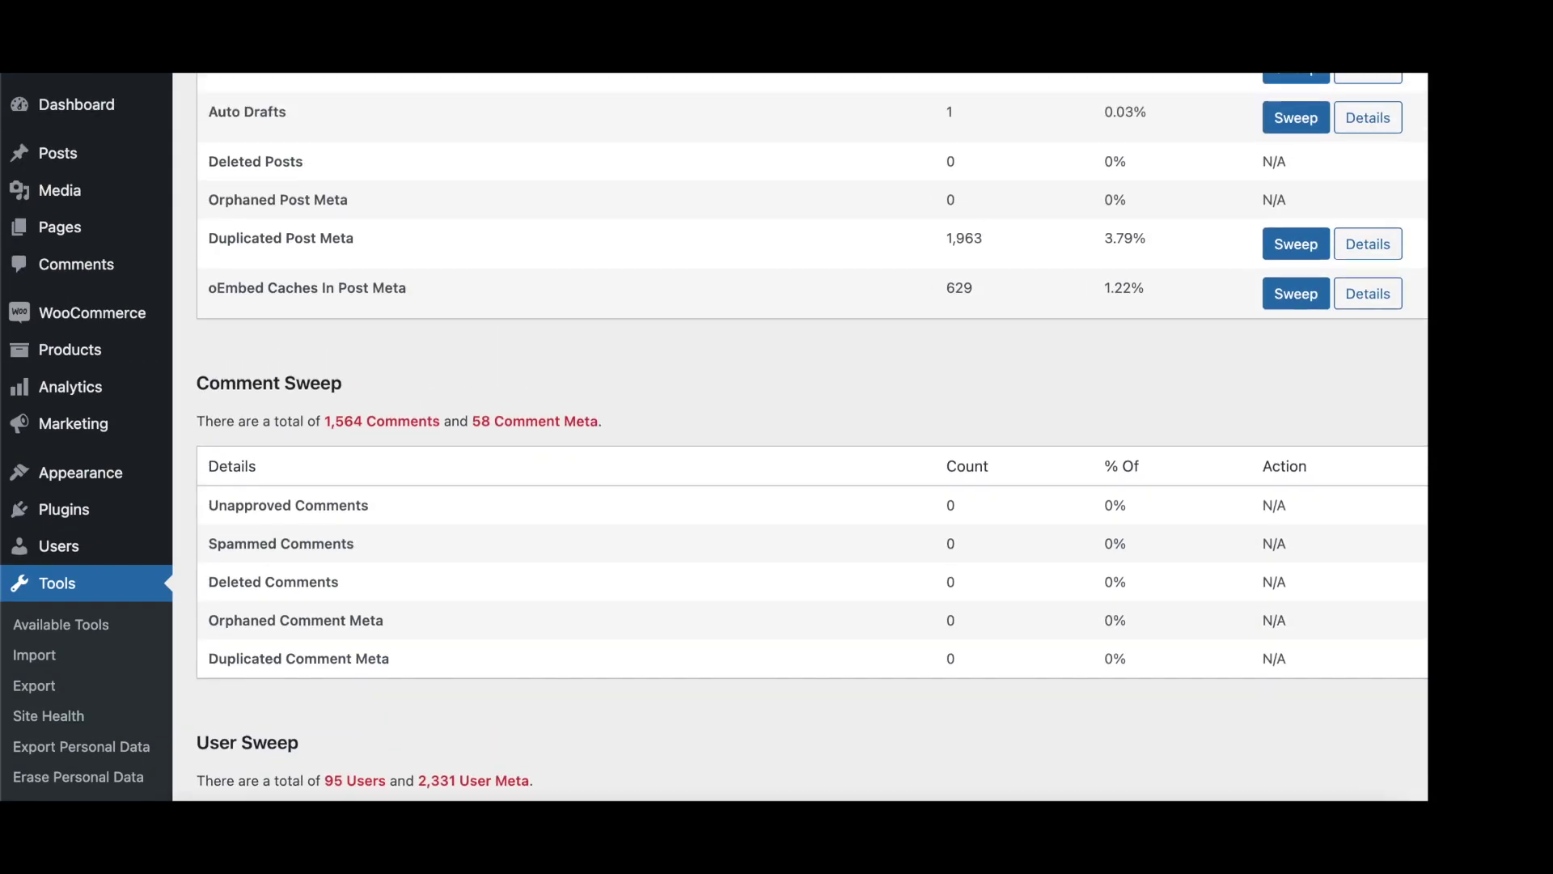
pyautogui.scroll(4, 778, 192)
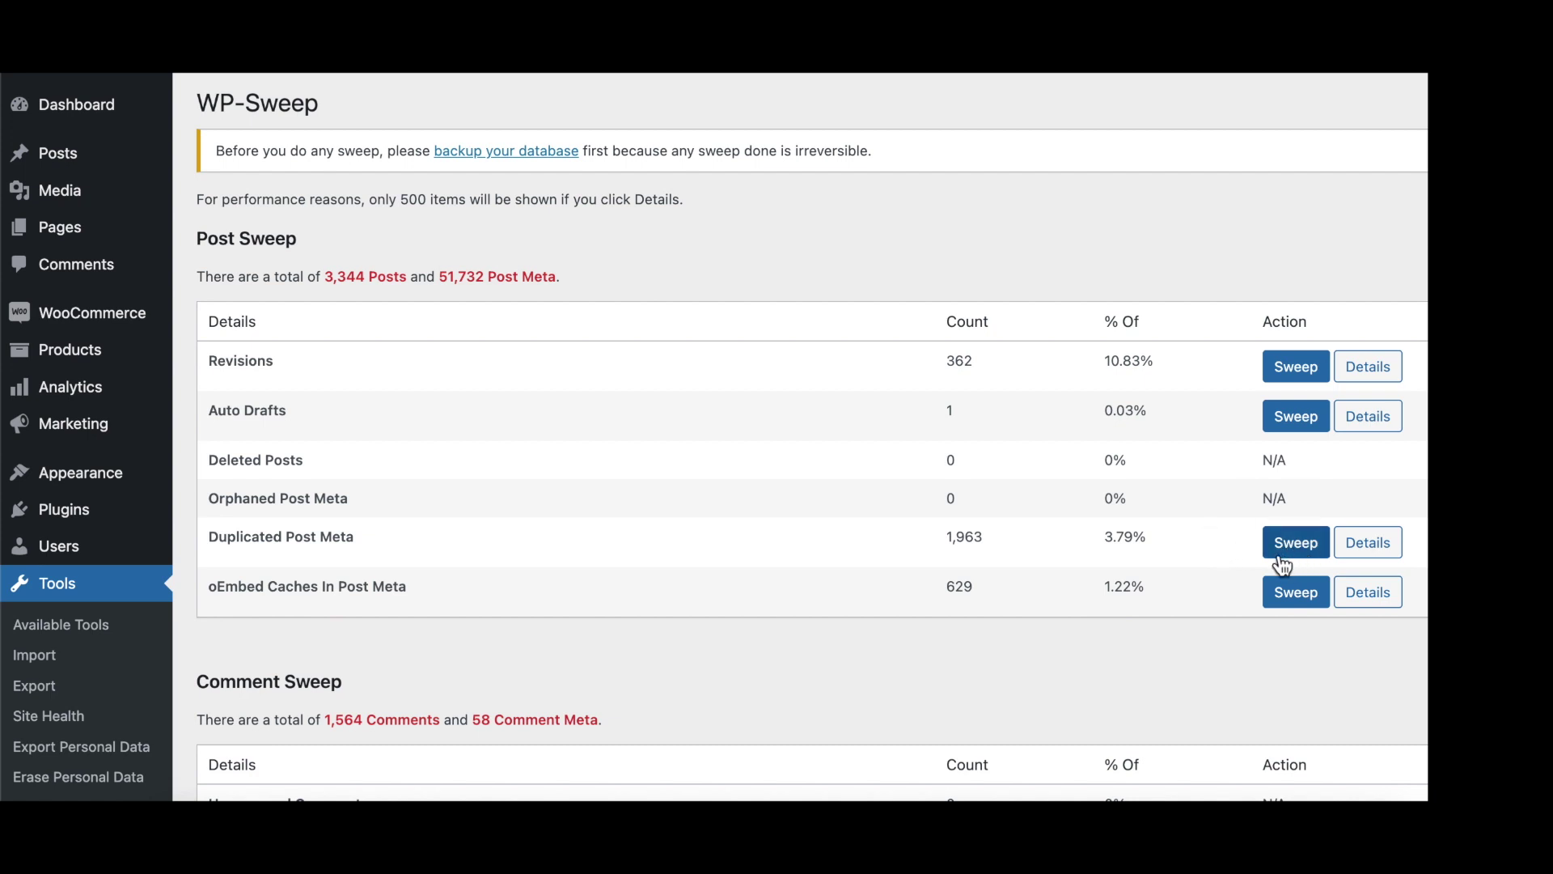
# - Examine the comment, user, term, option and database sweep sections, including the note about unused terms and draft posts
pyautogui.scroll(-5, 801, 437)
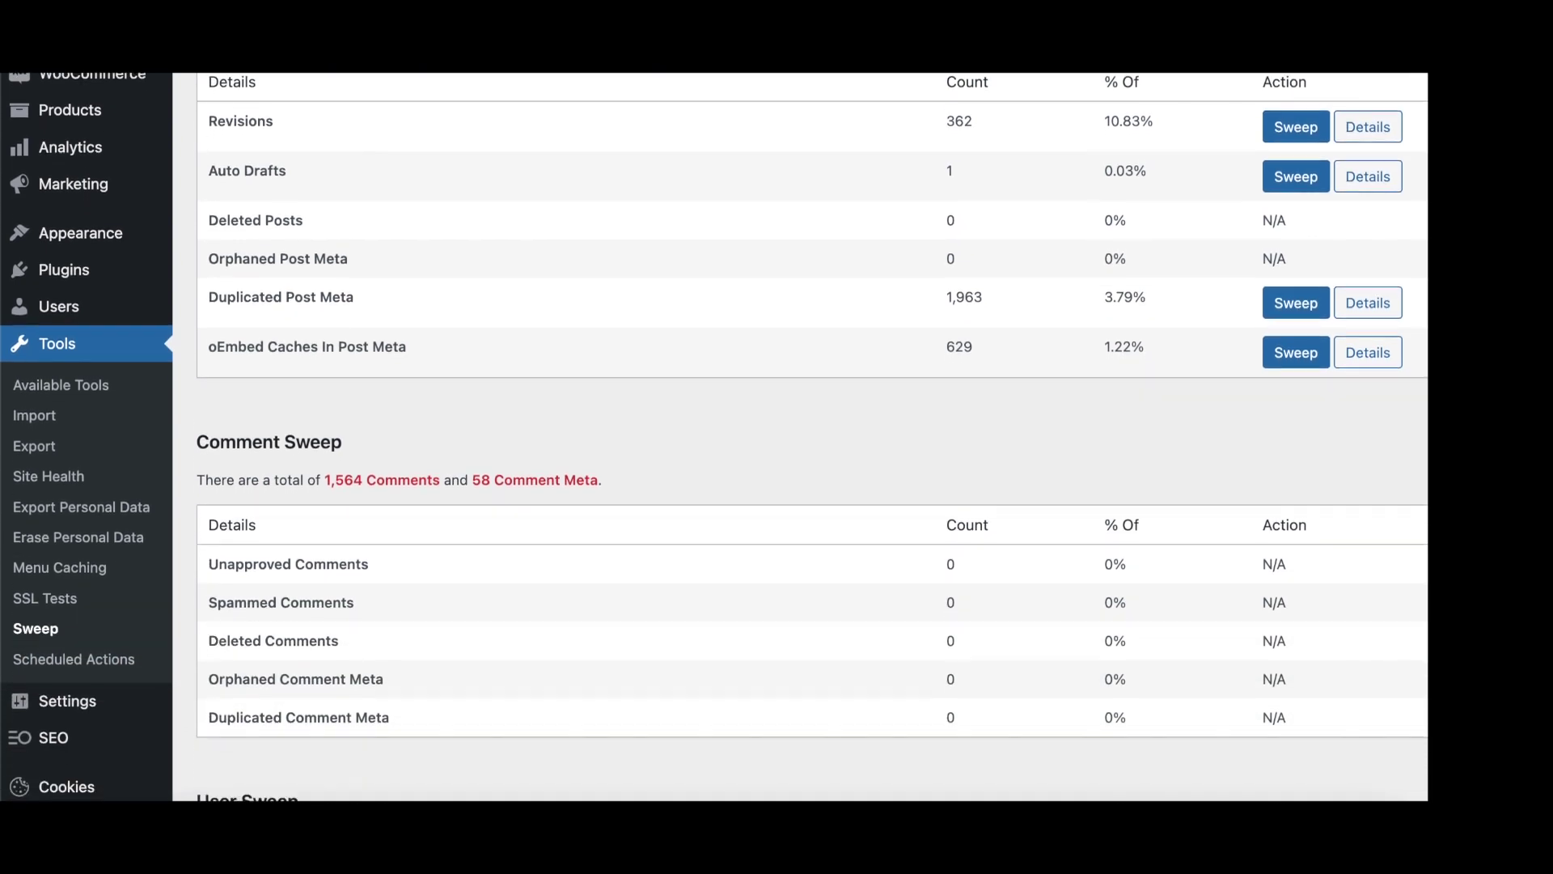
pyautogui.scroll(-4, 801, 437)
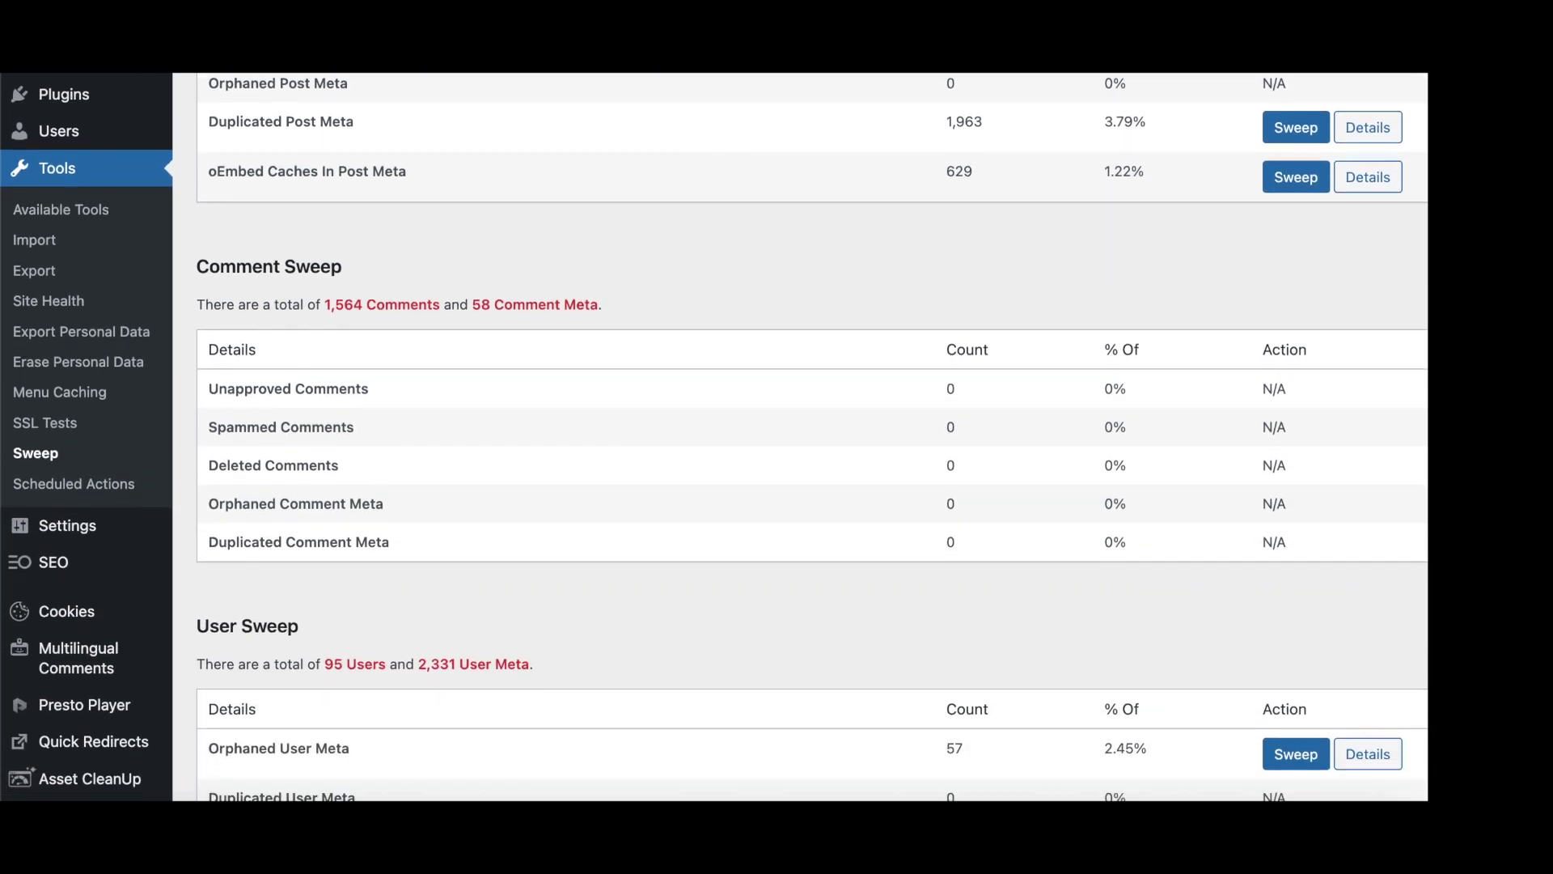
pyautogui.scroll(-3, 801, 436)
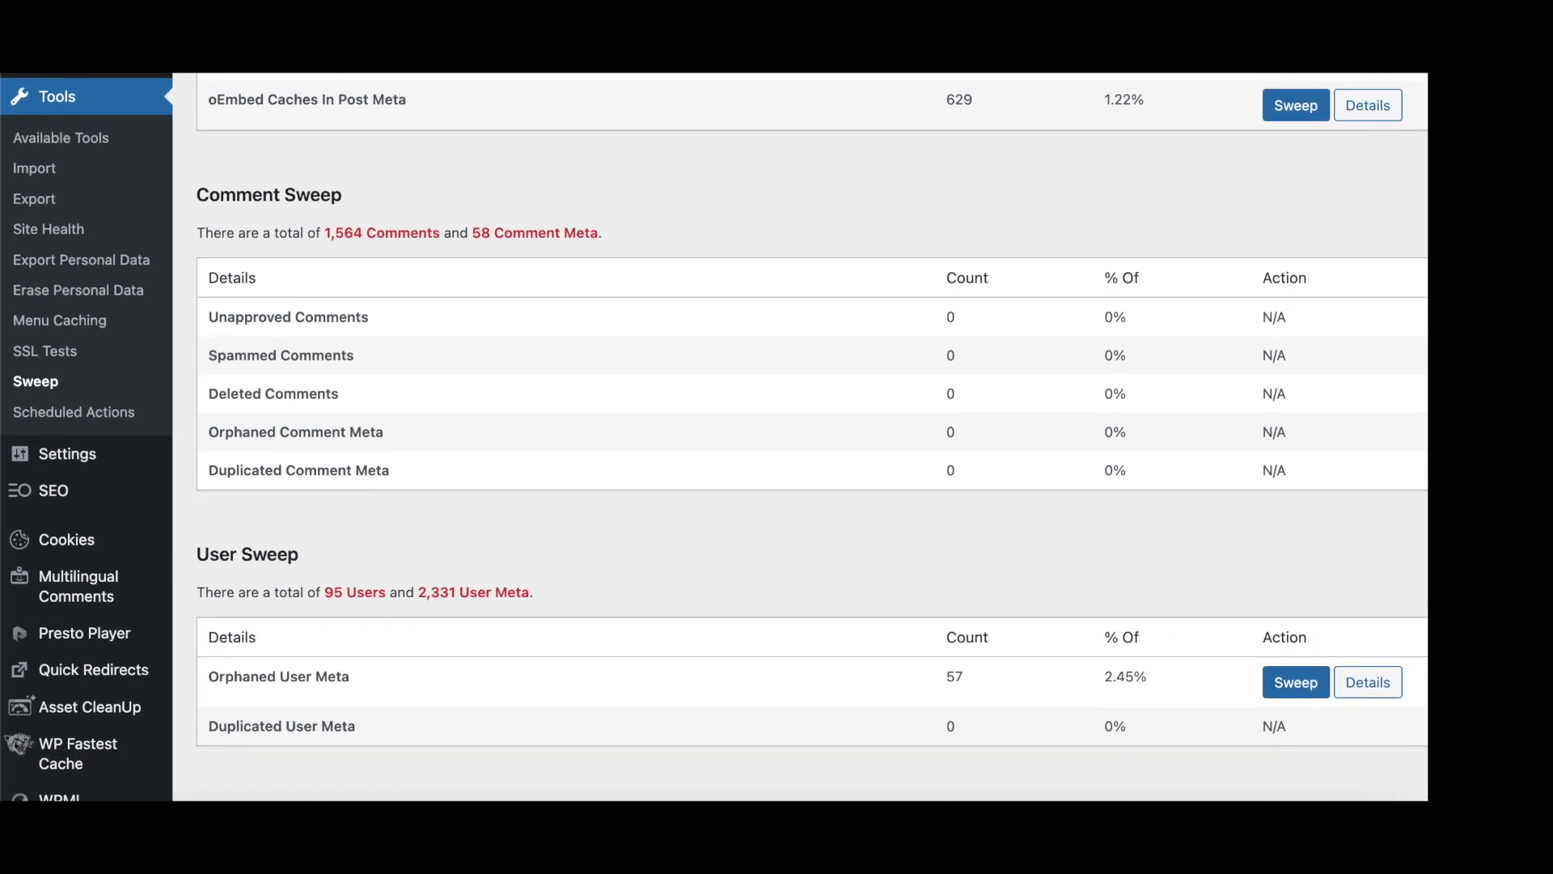
pyautogui.scroll(-4, 801, 437)
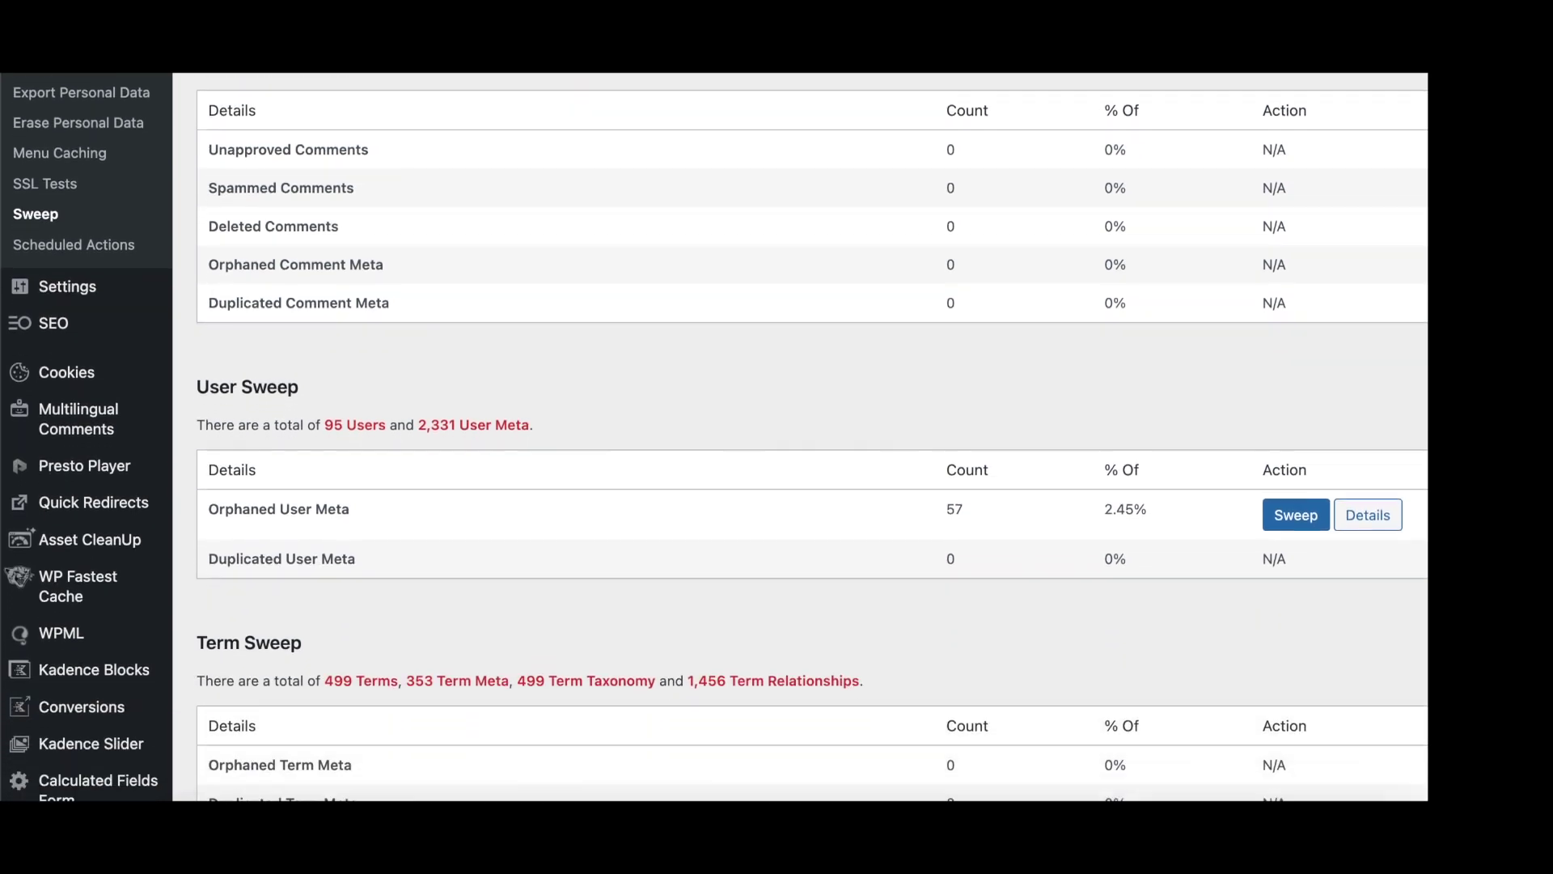
pyautogui.scroll(-4, 800, 437)
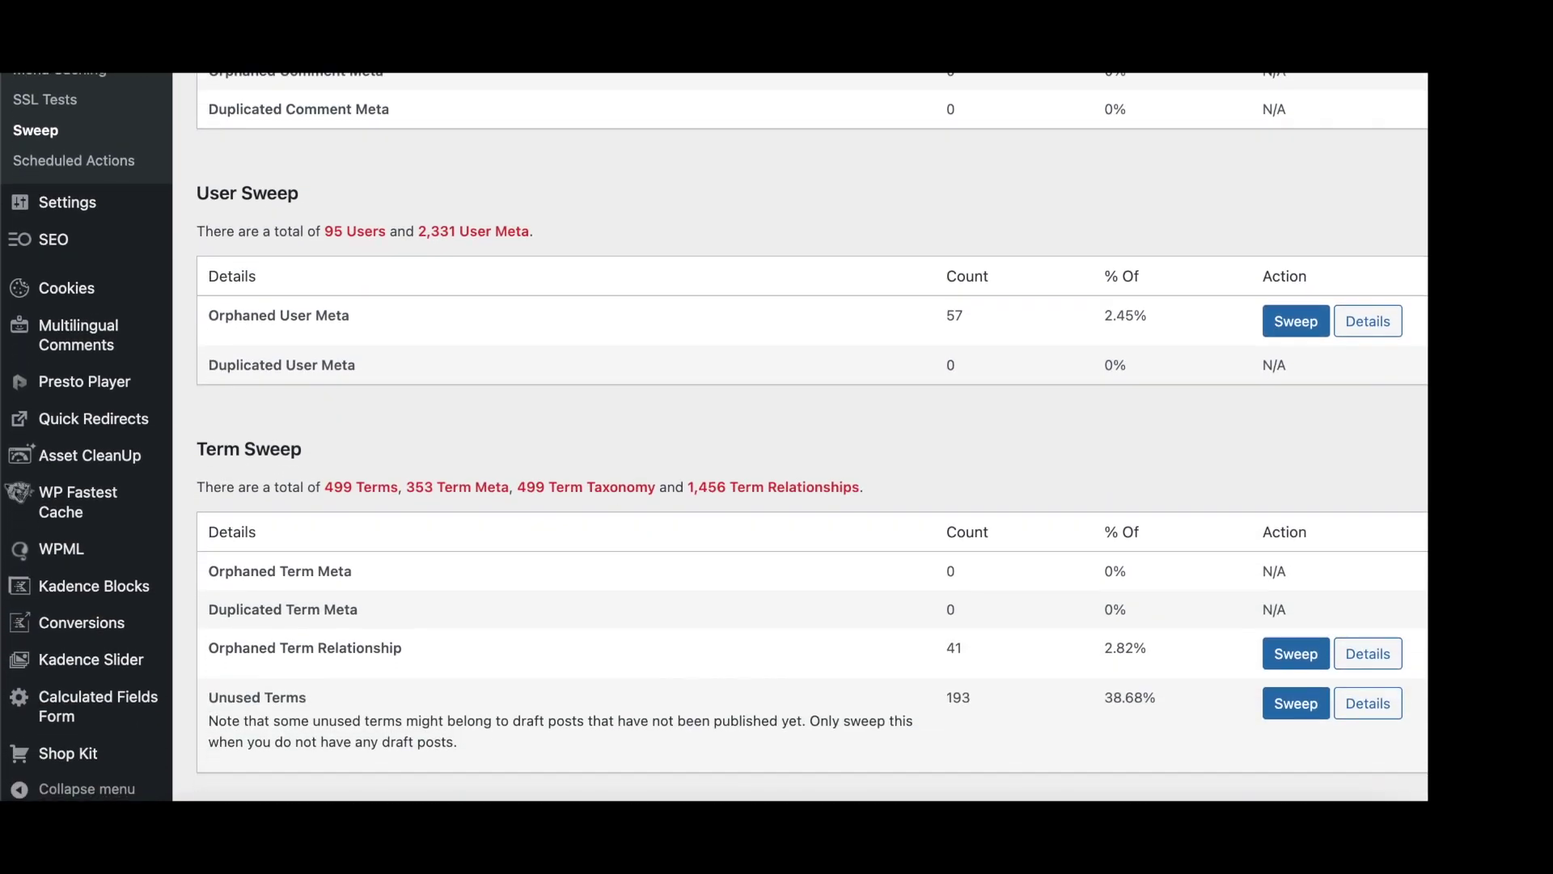
pyautogui.scroll(-1, 967, 219)
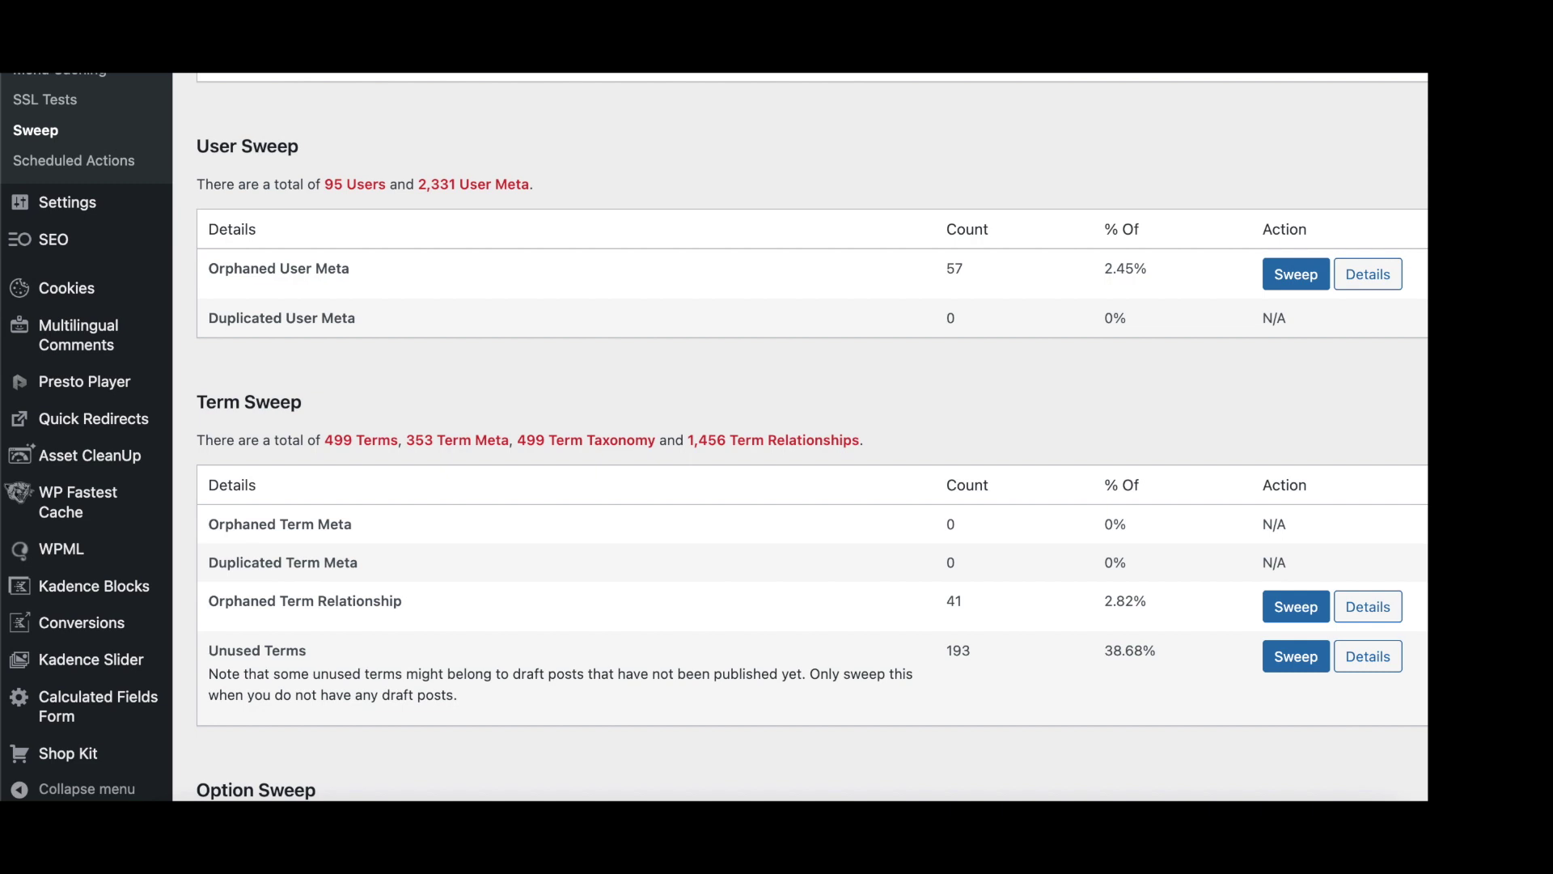
pyautogui.scroll(-6, 812, 437)
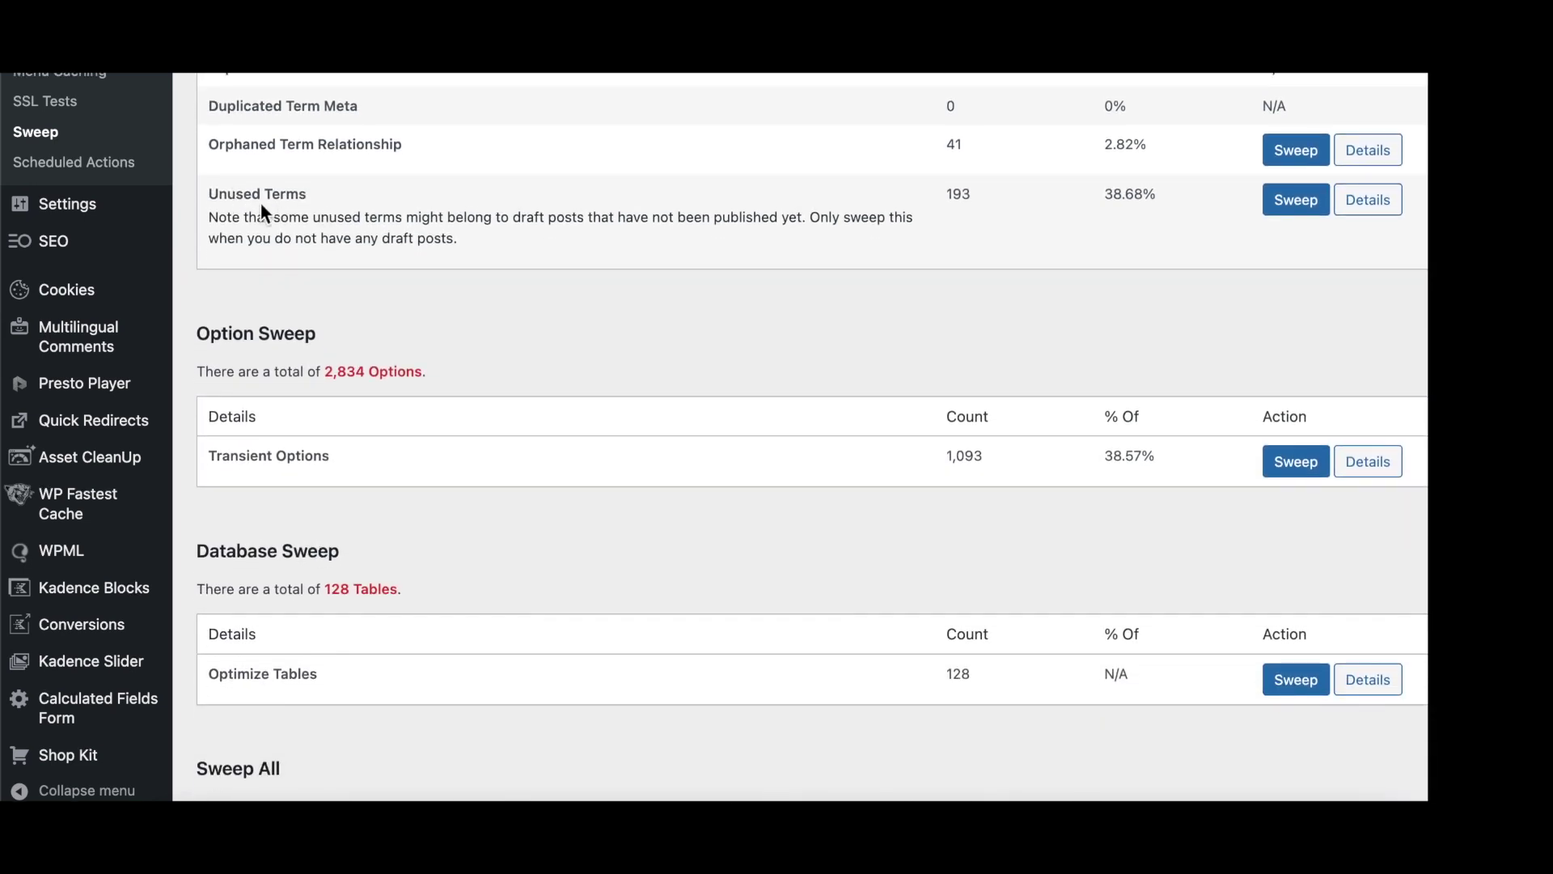
pyautogui.scroll(3, 487, 210)
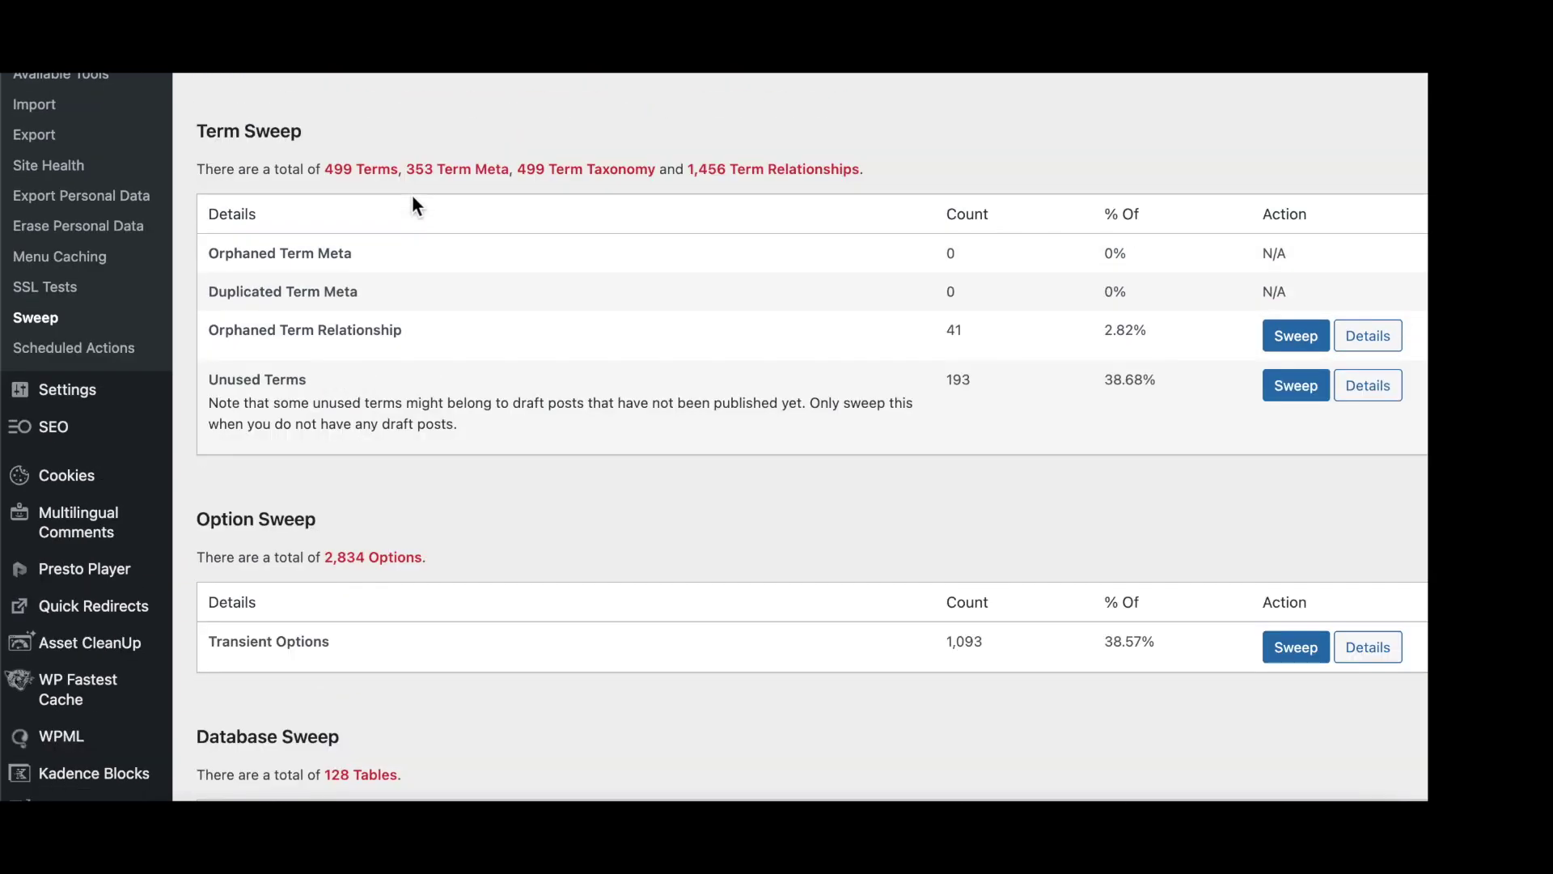
pyautogui.moveTo(209, 403); pyautogui.dragTo(490, 420)
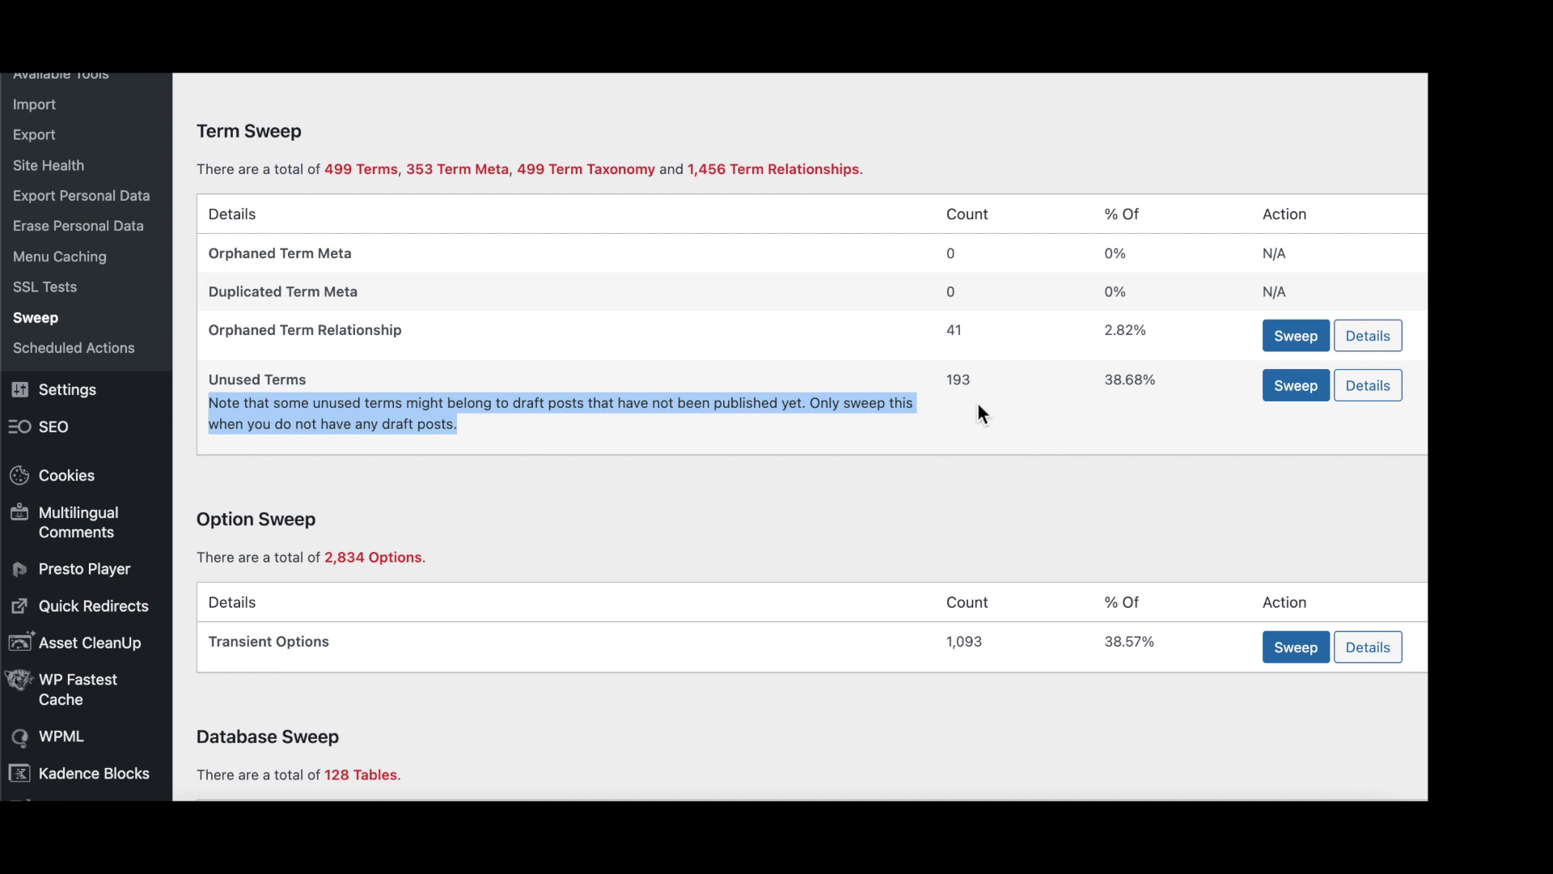
# - Sweep the revisions, auto drafts, duplicated post meta and oEmbed caches in the Post Sweep section
pyautogui.scroll(15, 1048, 402)
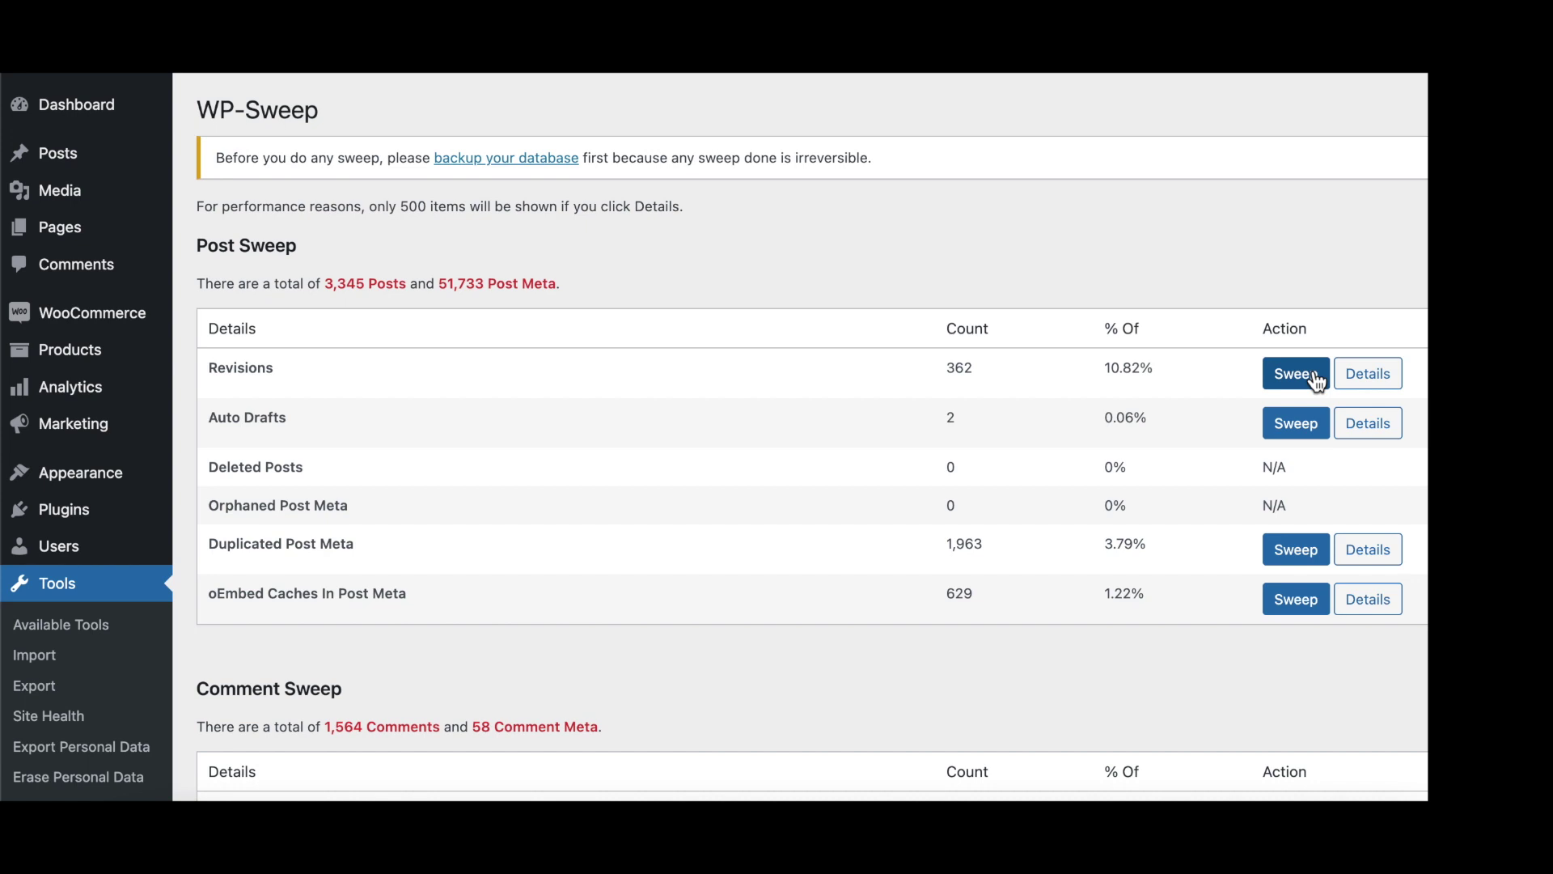
pyautogui.click(1315, 376)
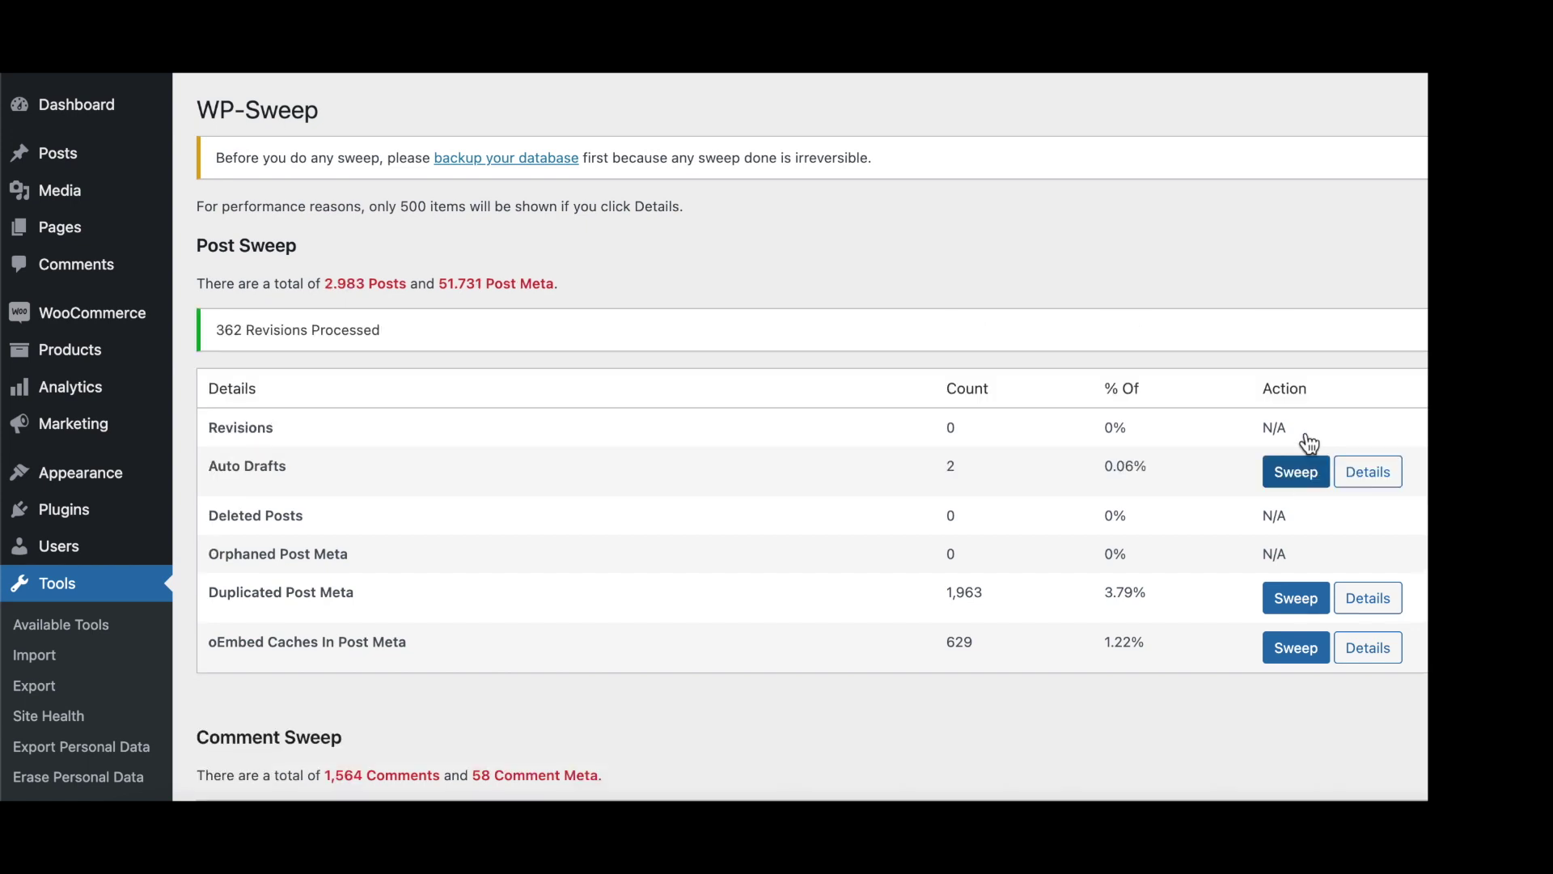
pyautogui.click(1298, 471)
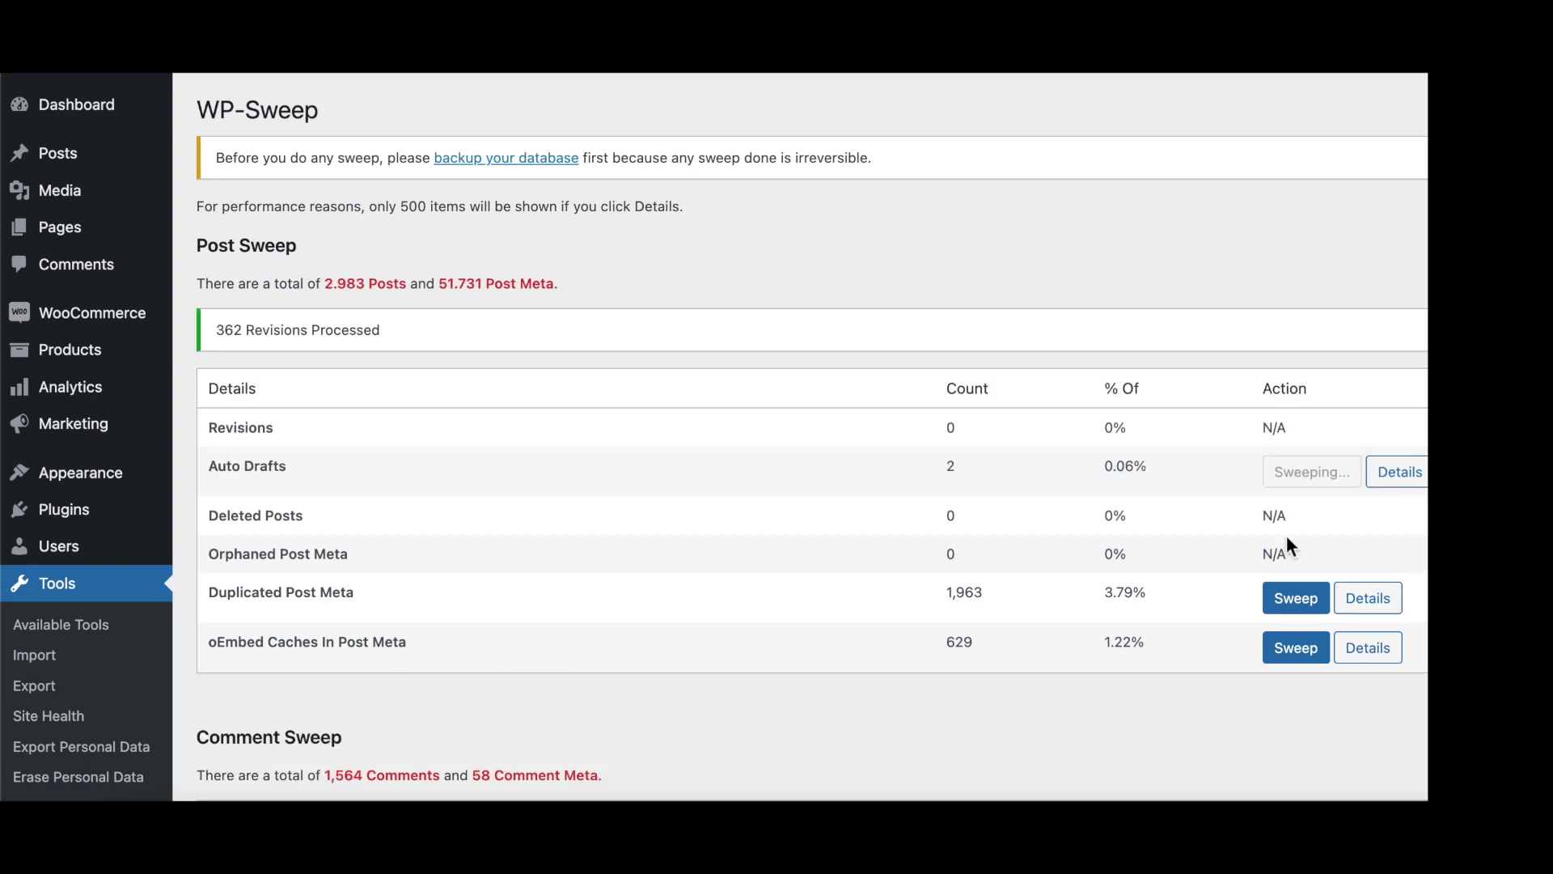
pyautogui.click(1297, 603)
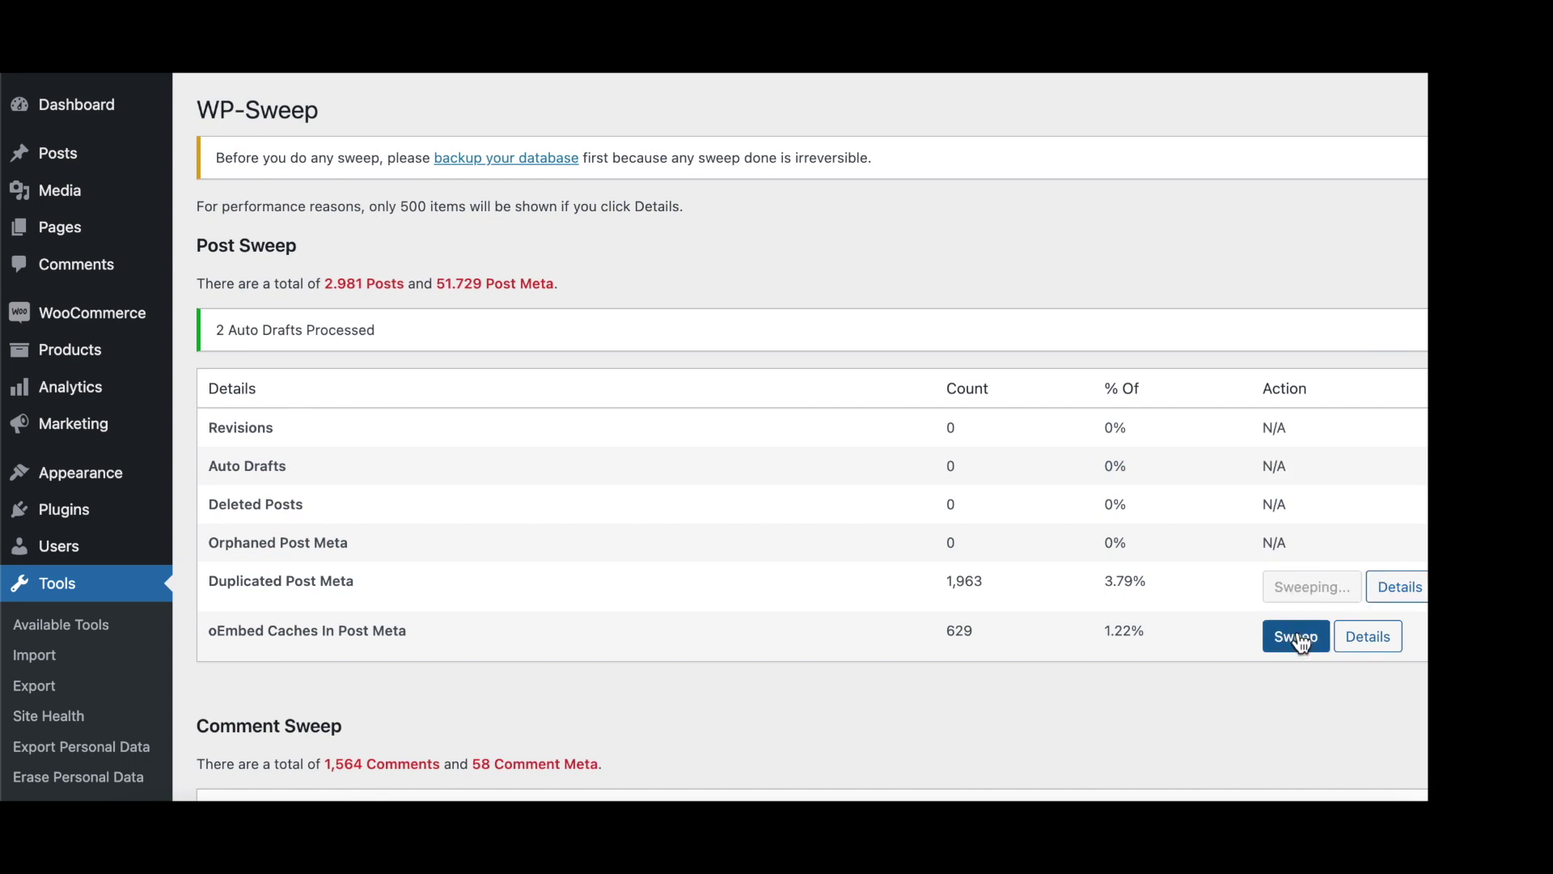
pyautogui.click(1297, 635)
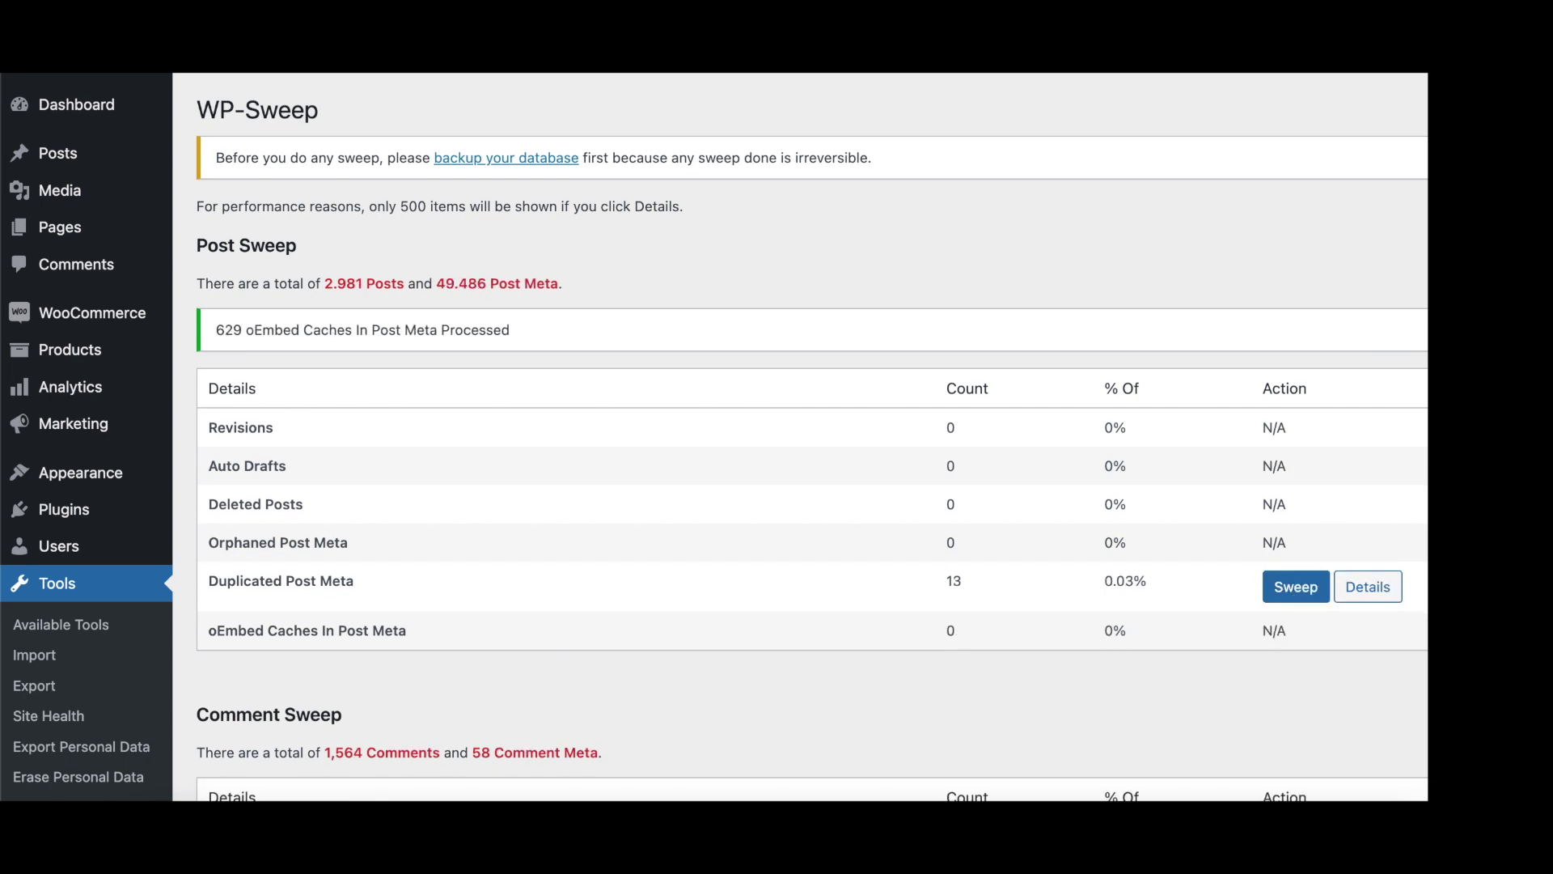
# - Sweep the orphaned user meta in the User Sweep section
pyautogui.scroll(-4, 1328, 497)
pyautogui.scroll(-9, 800, 437)
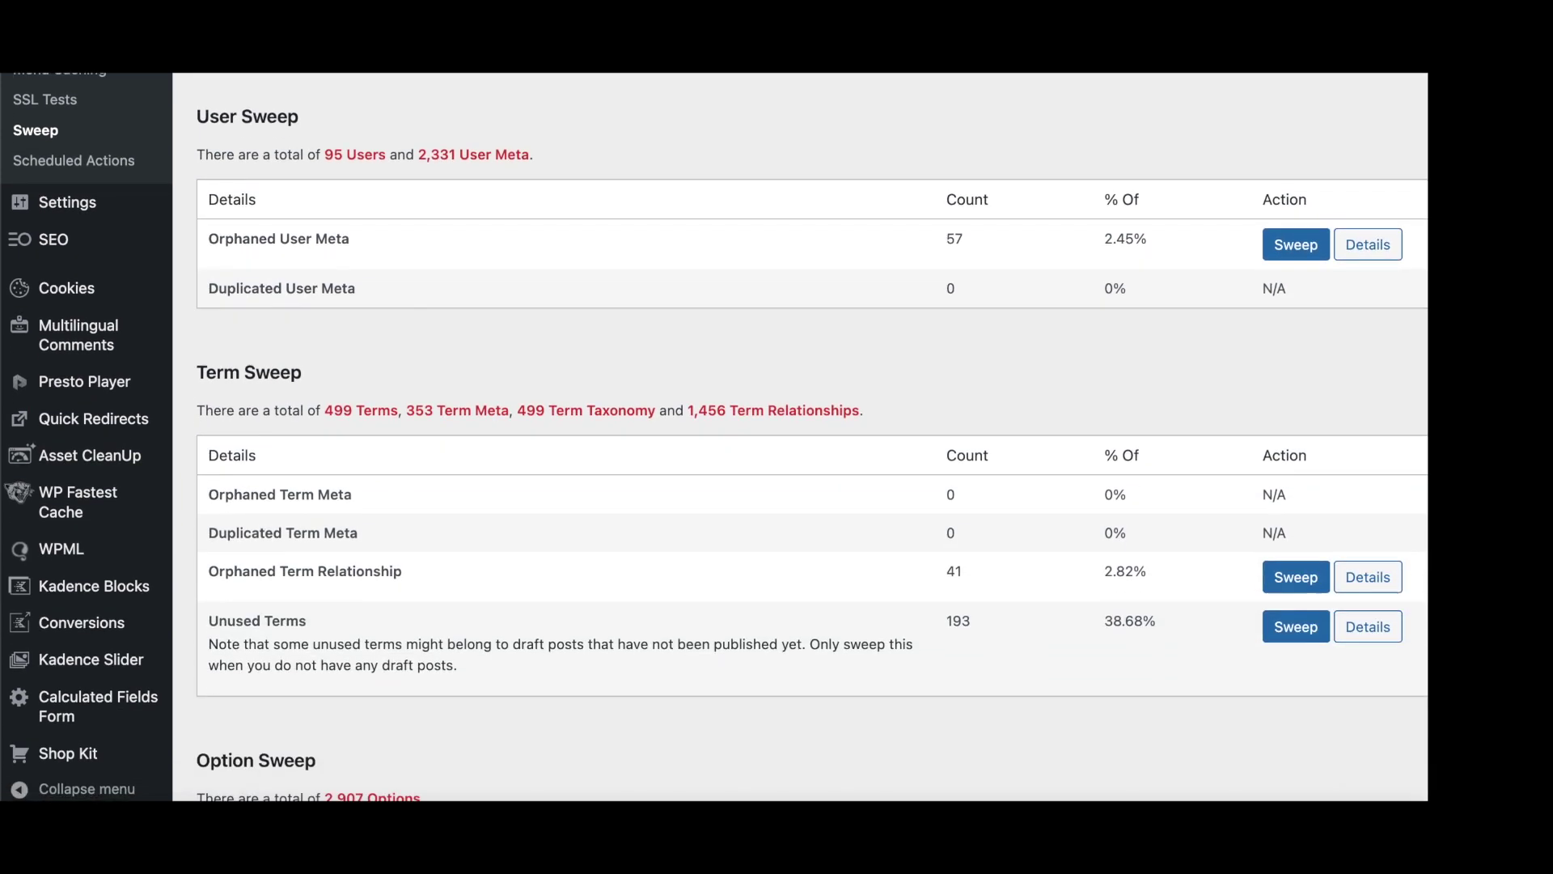
pyautogui.click(1303, 249)
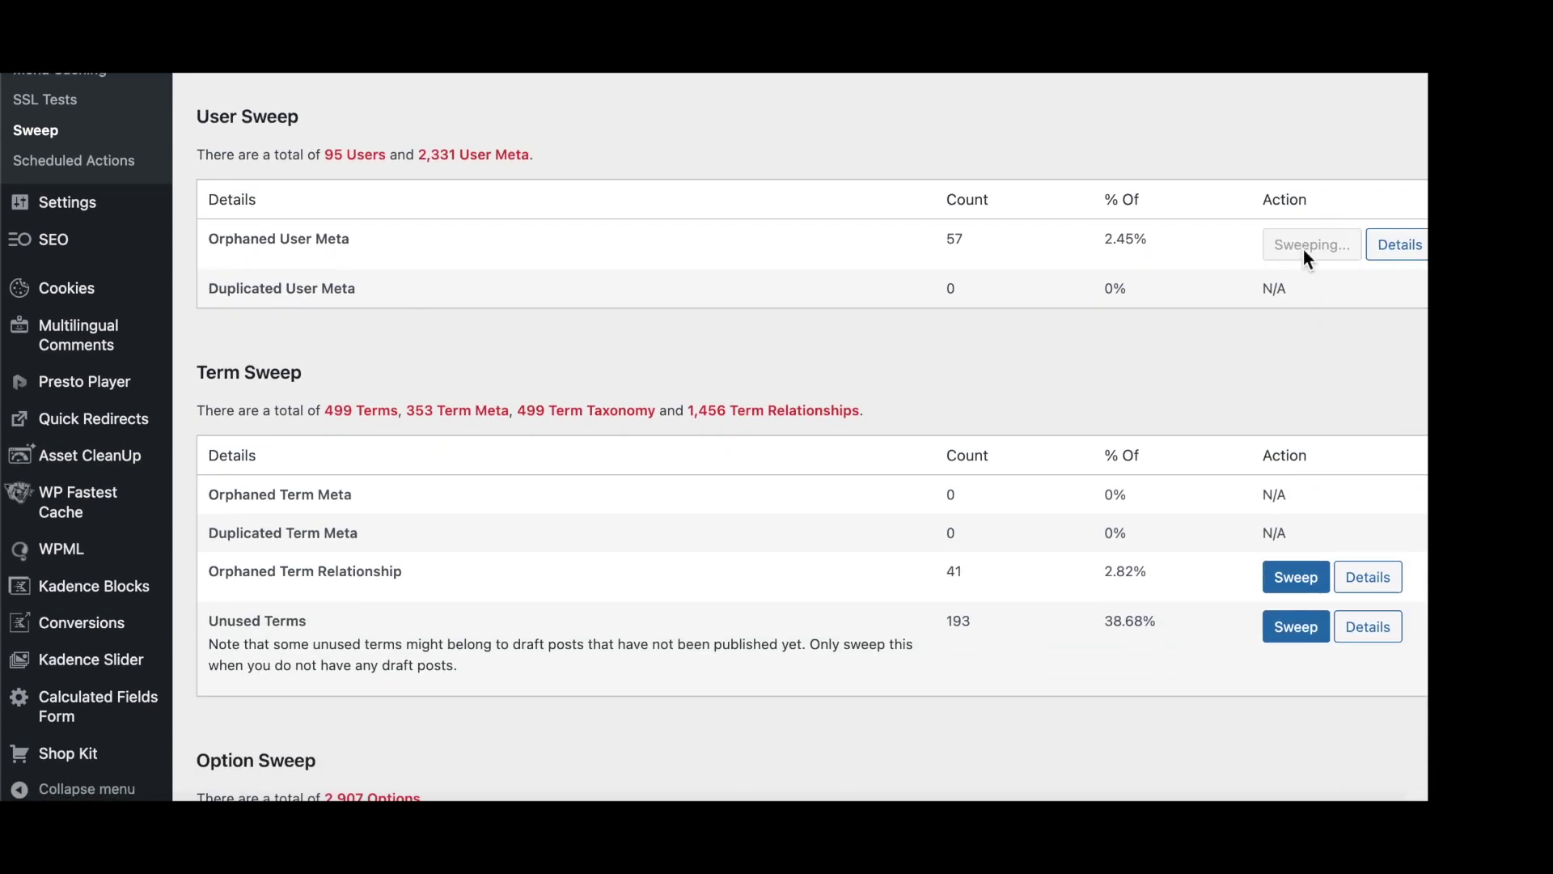
# - Sweep the orphaned term relationships and the unused terms in the Term Sweep section
pyautogui.scroll(-2, 1303, 249)
pyautogui.scroll(-2, 801, 436)
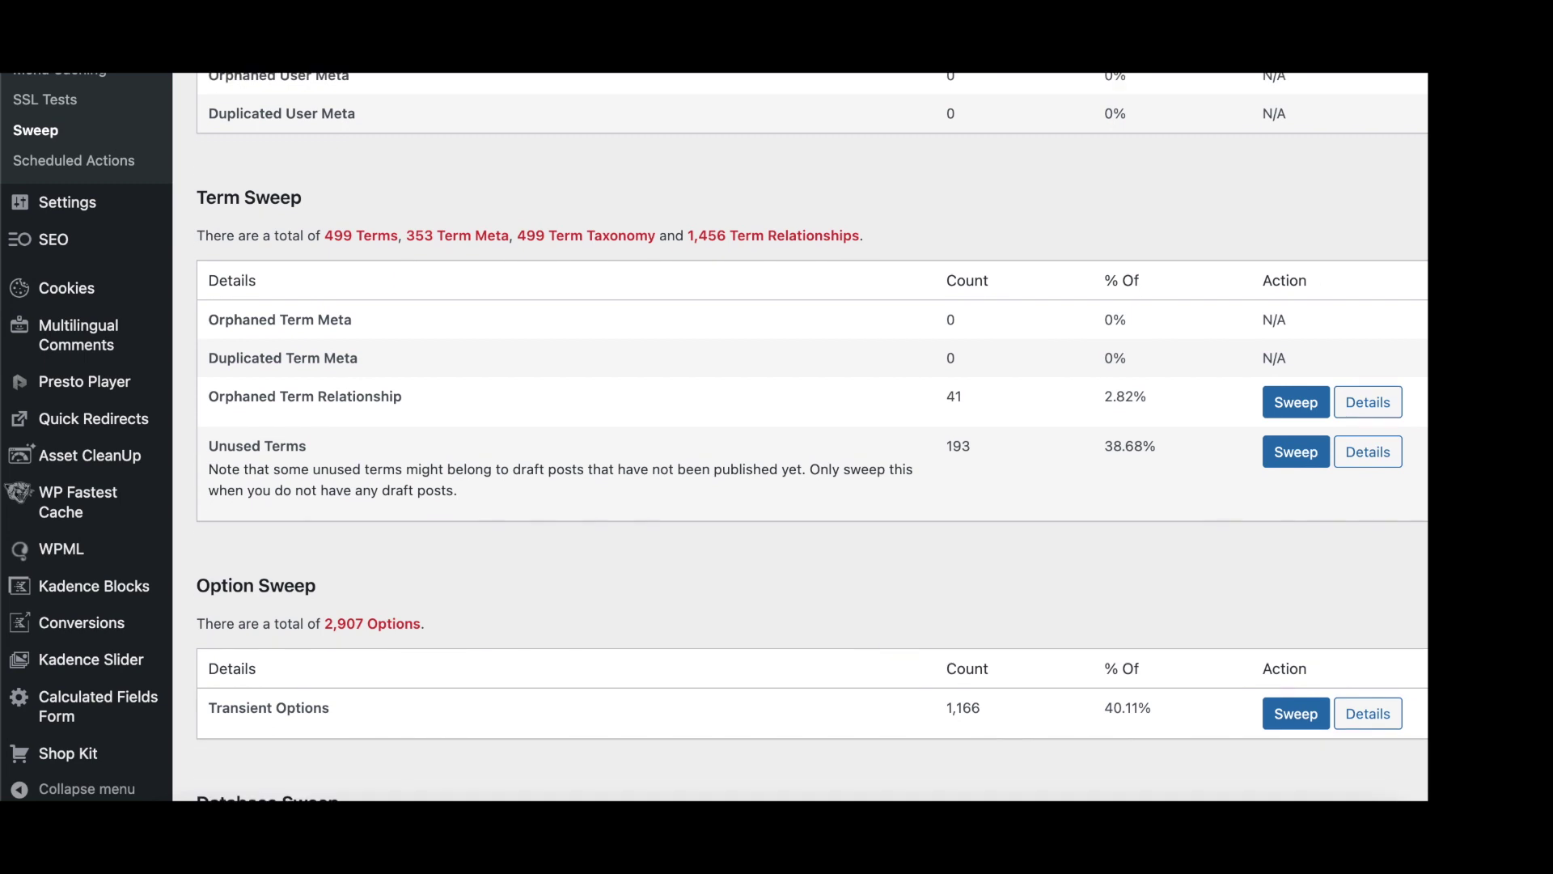
pyautogui.click(1280, 349)
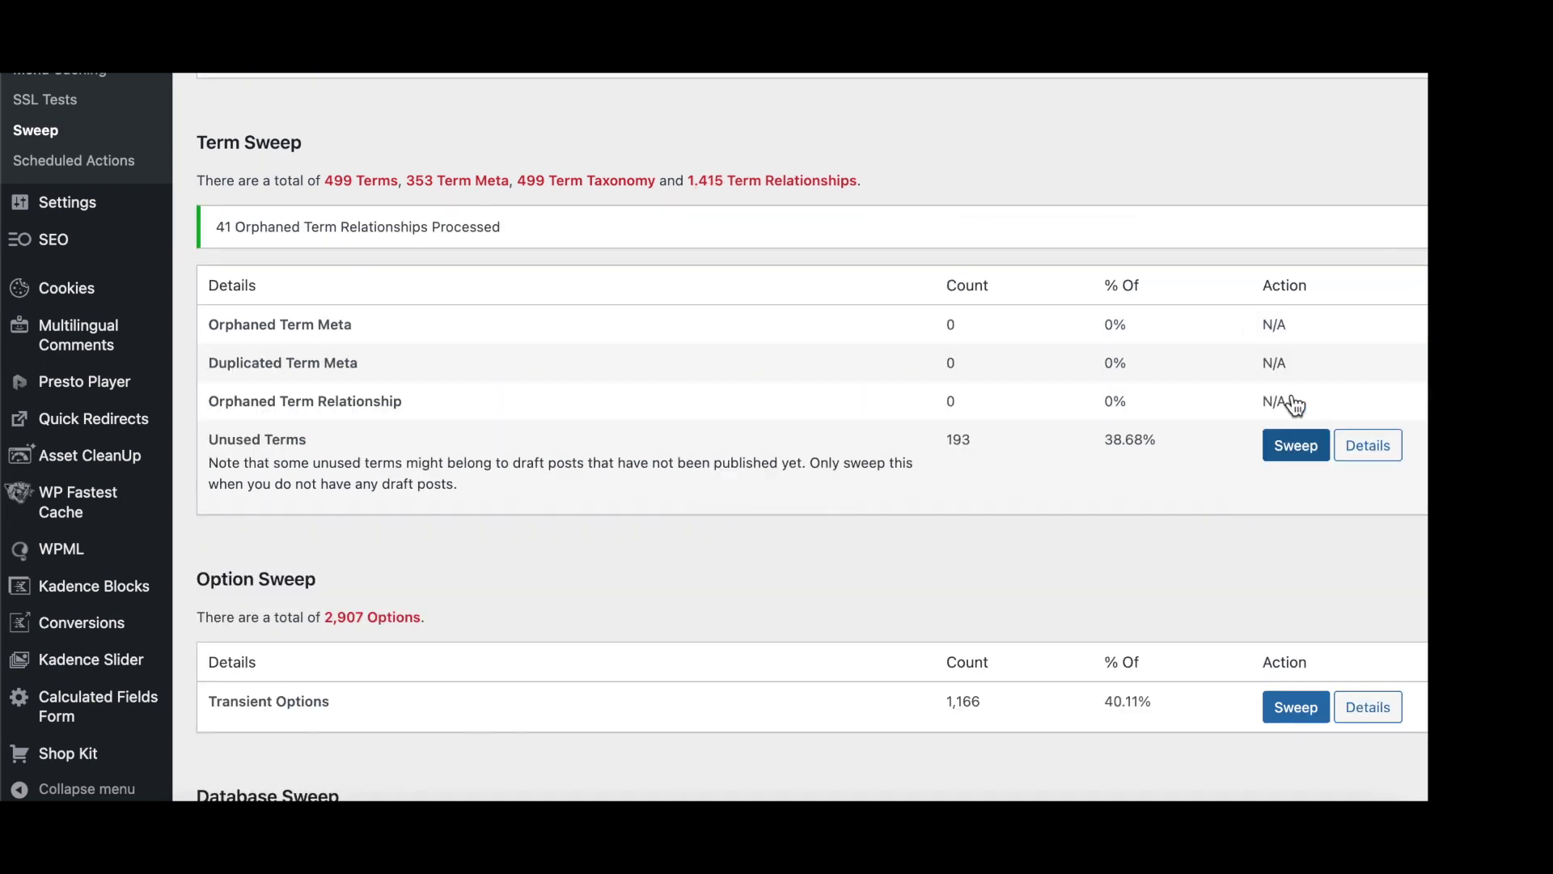
pyautogui.click(1301, 449)
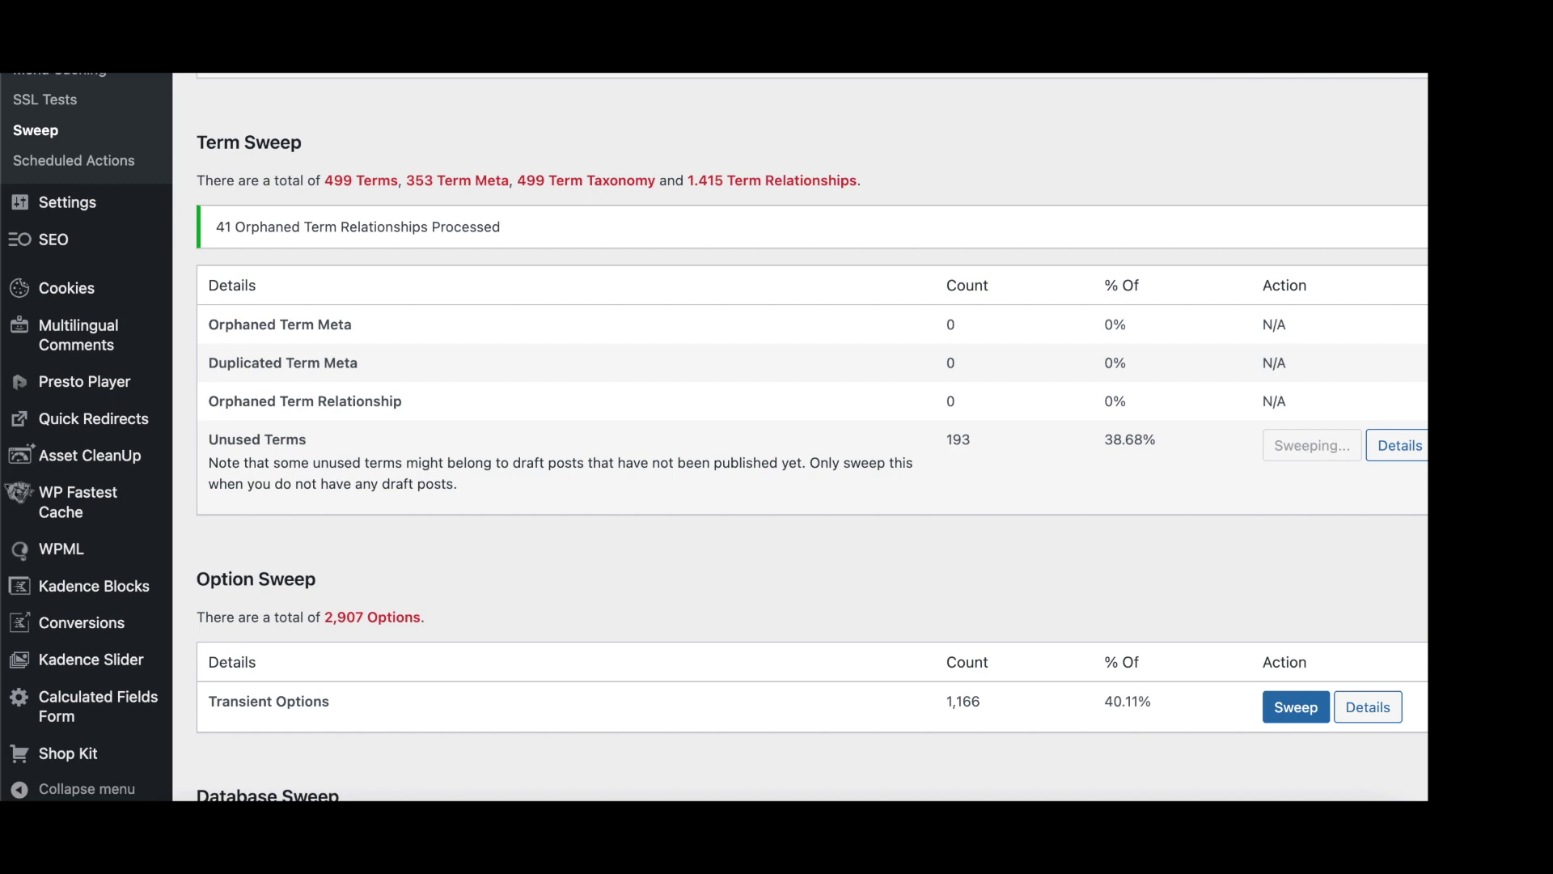
# - Sweep the transient options in the Option Sweep section
pyautogui.scroll(-2, 800, 436)
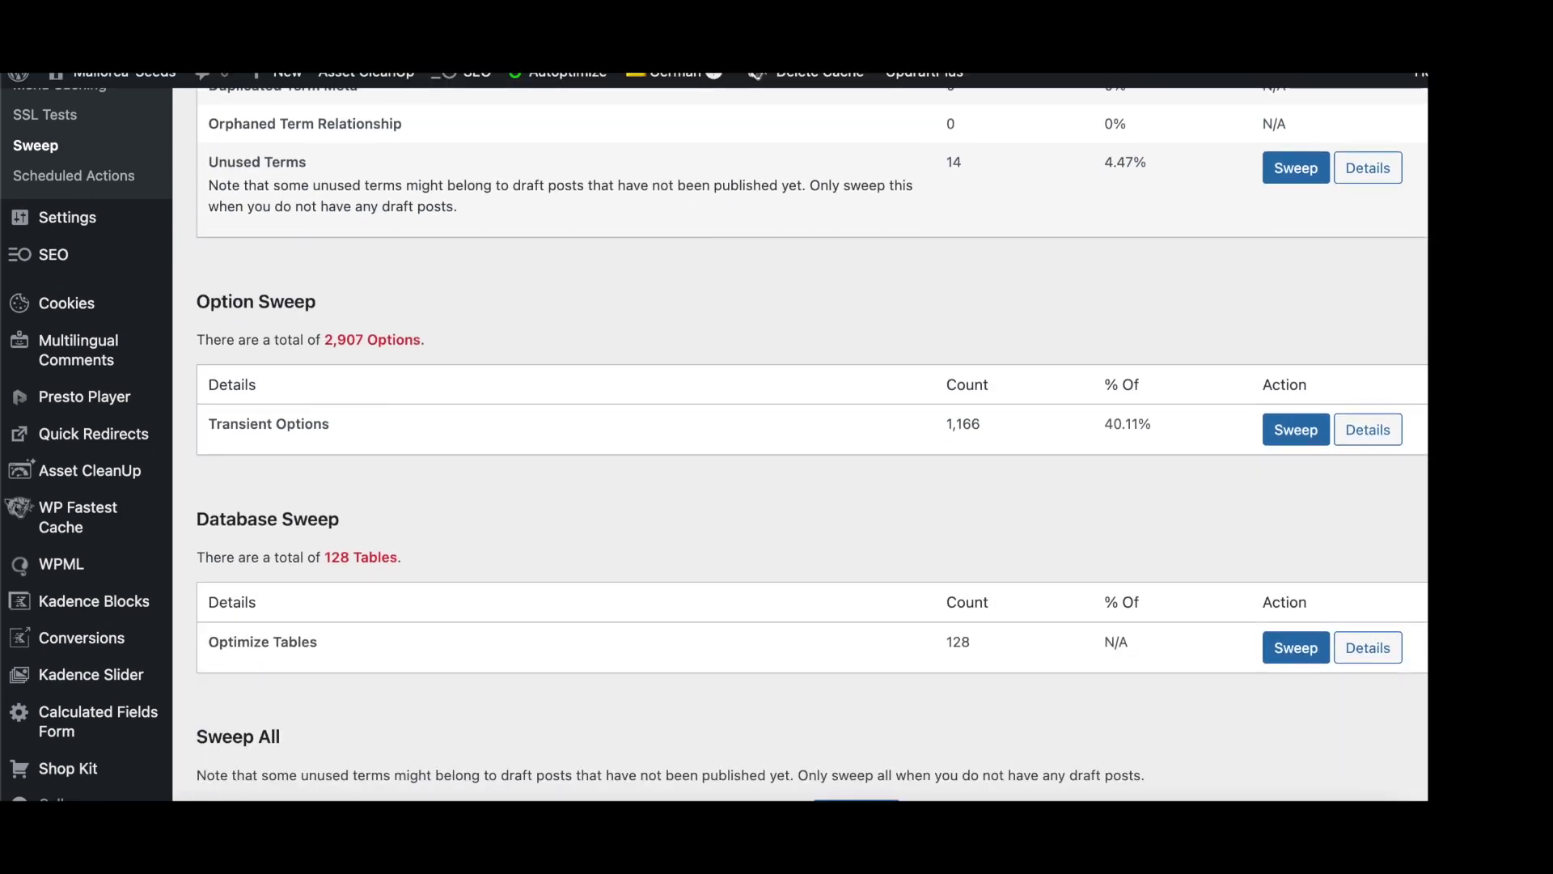
pyautogui.scroll(-1, 812, 444)
pyautogui.click(1311, 356)
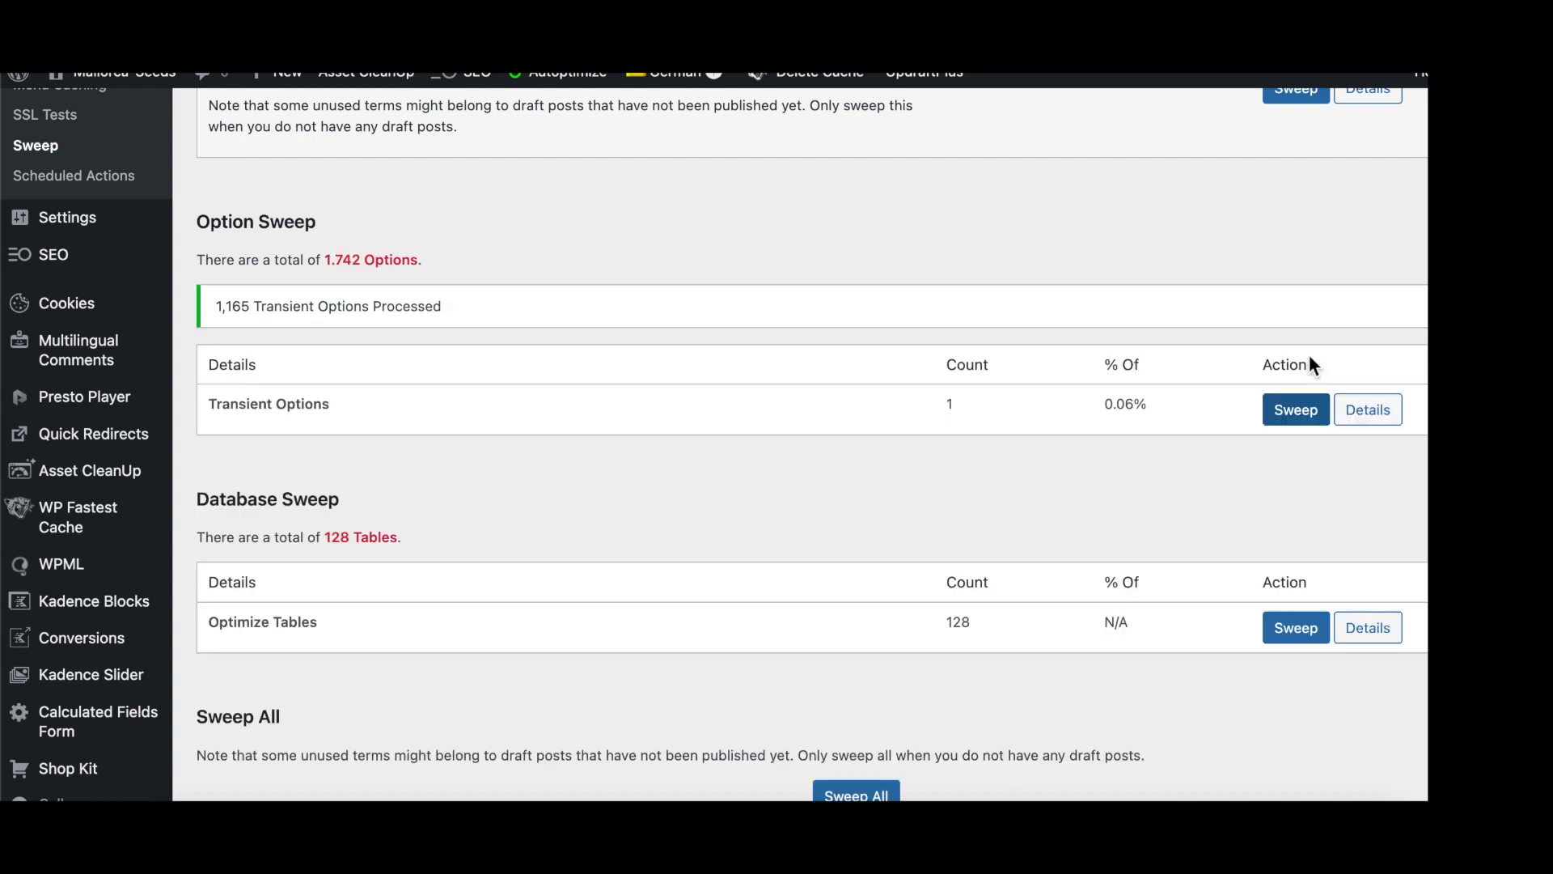
pyautogui.scroll(-1, 813, 444)
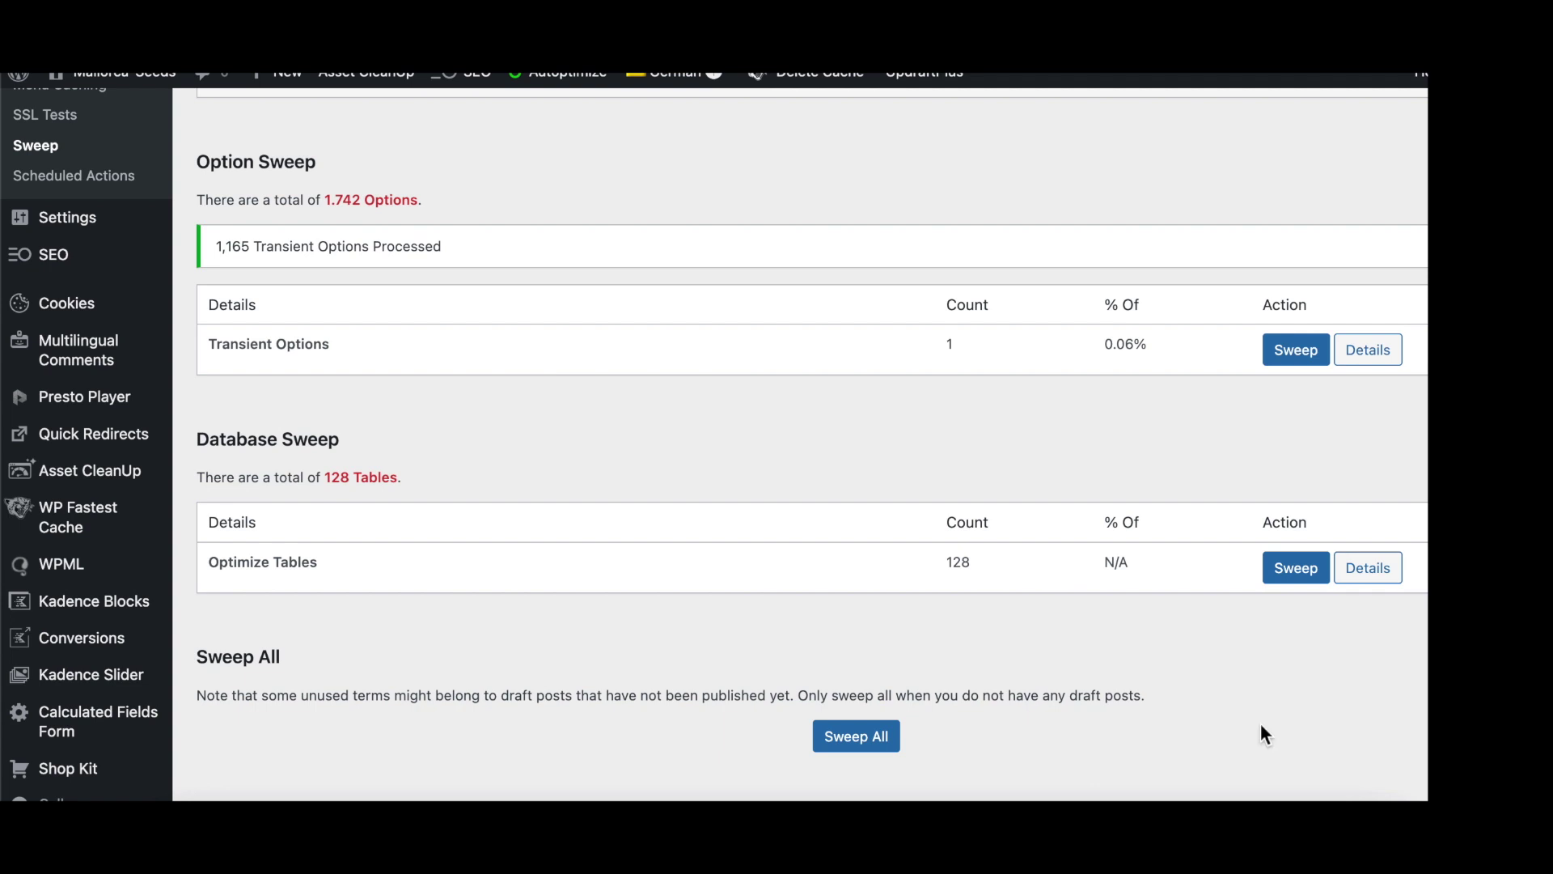
# - Deactivate and delete the WP-Sweep plugin from the site's installed plugins
pyautogui.moveTo(167, 85)
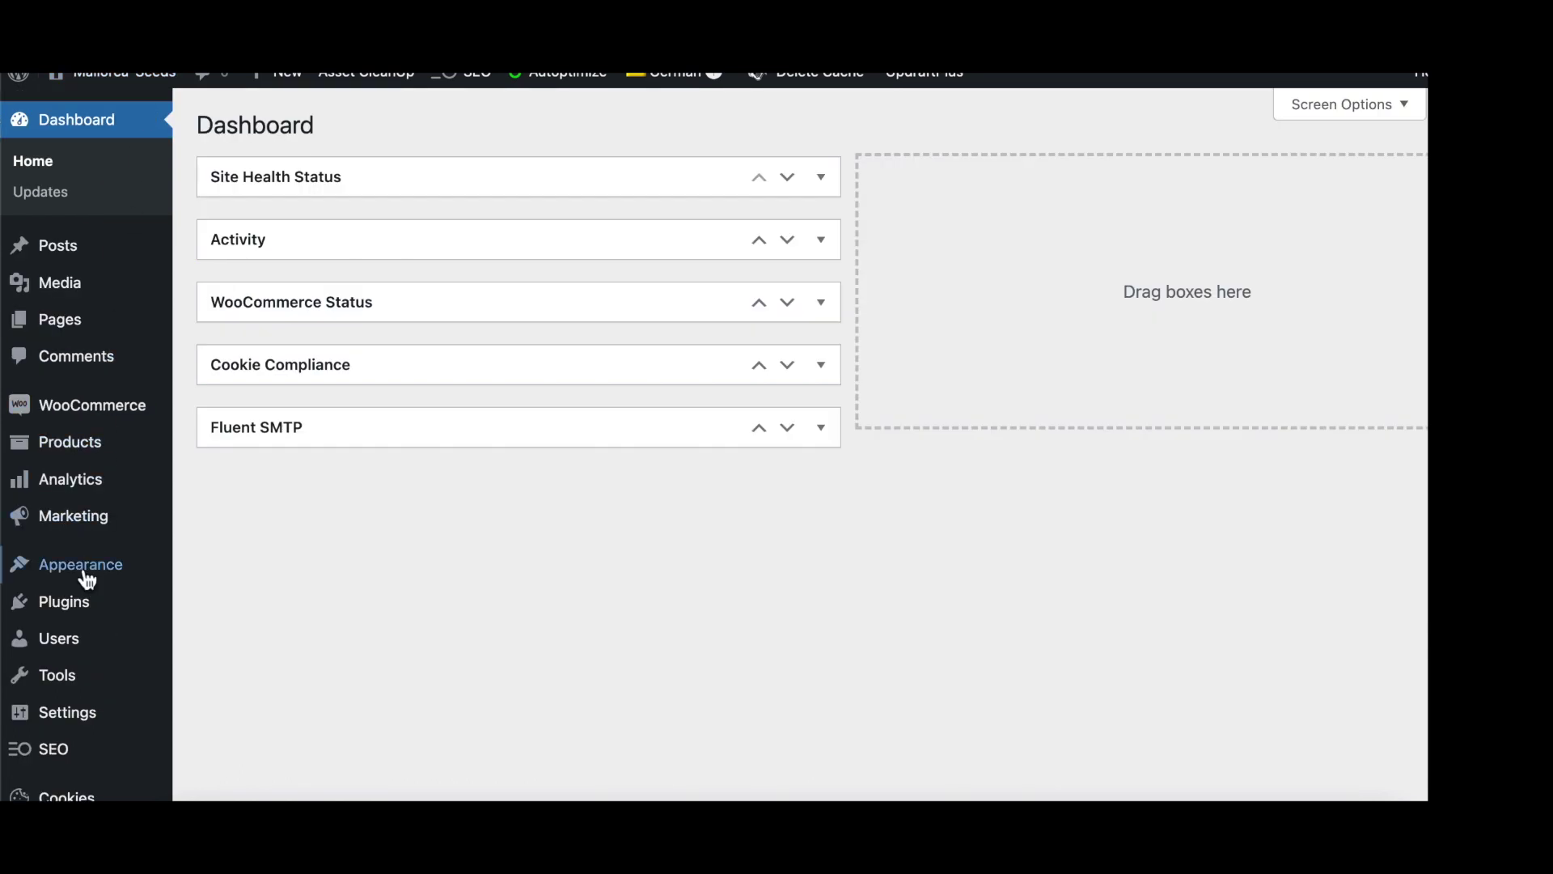
pyautogui.click(73, 601)
pyautogui.scroll(-15, 83, 619)
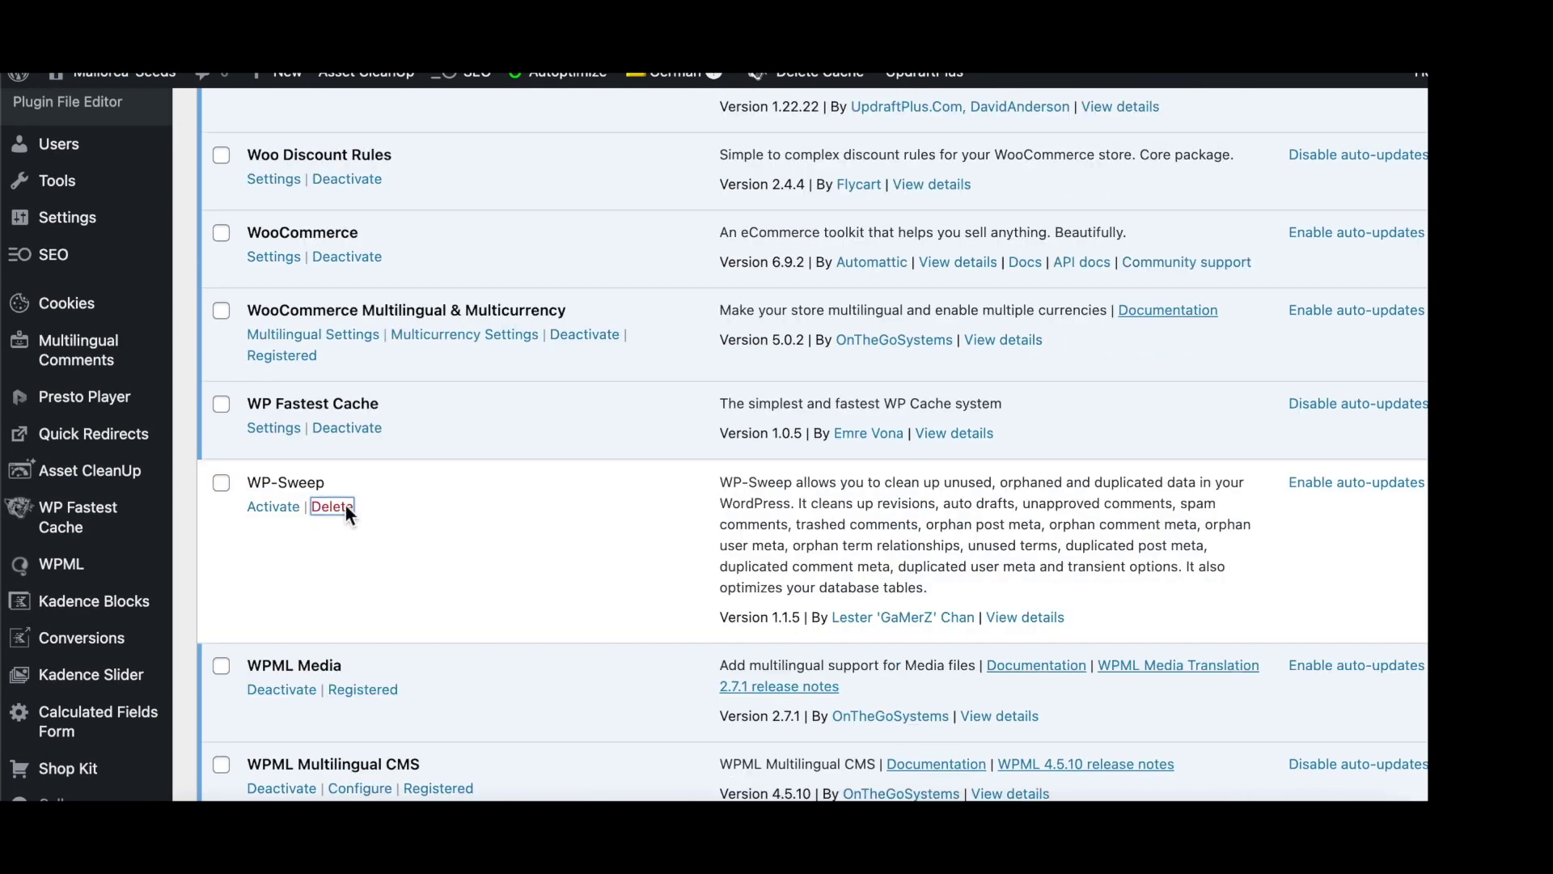
pyautogui.click(330, 506)
pyautogui.click(946, 153)
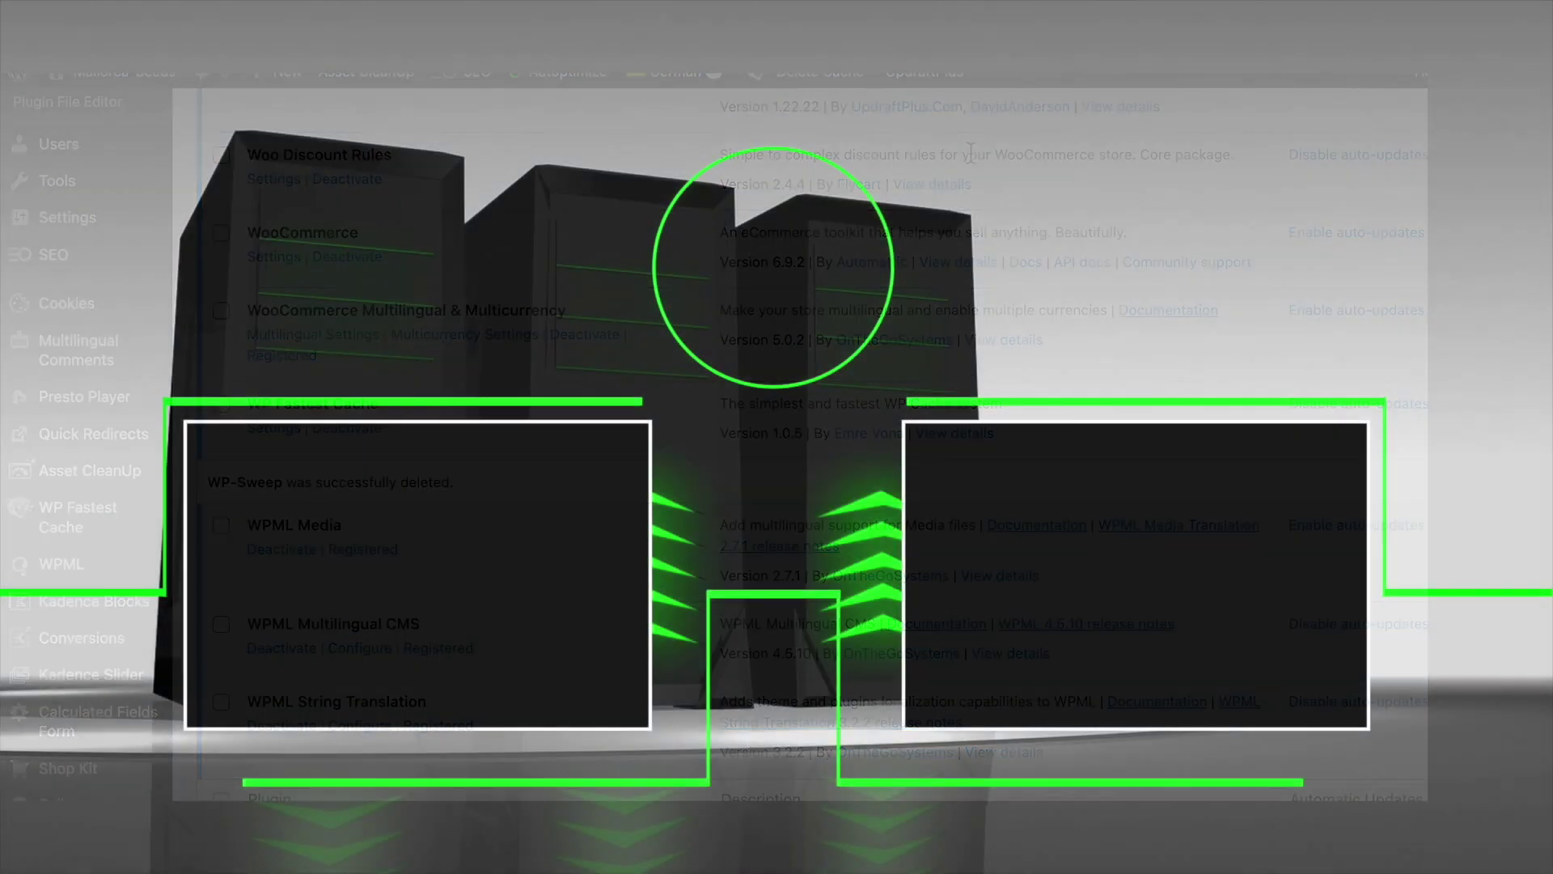